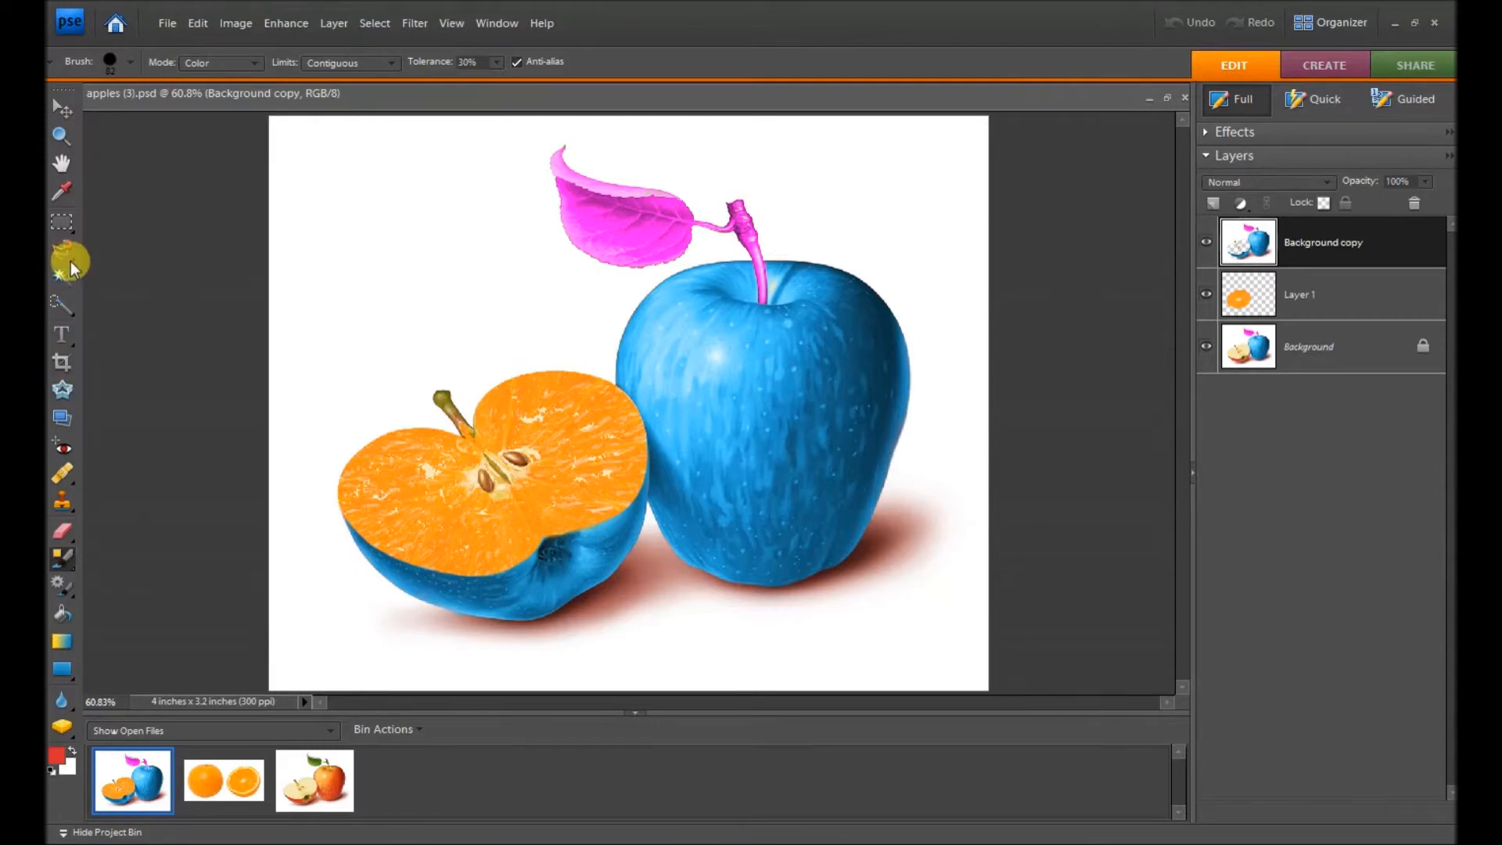
Step: Duplicate the Background layer of apples (2).jpg as Background copy and hide the original Background layer
left_click(296, 792)
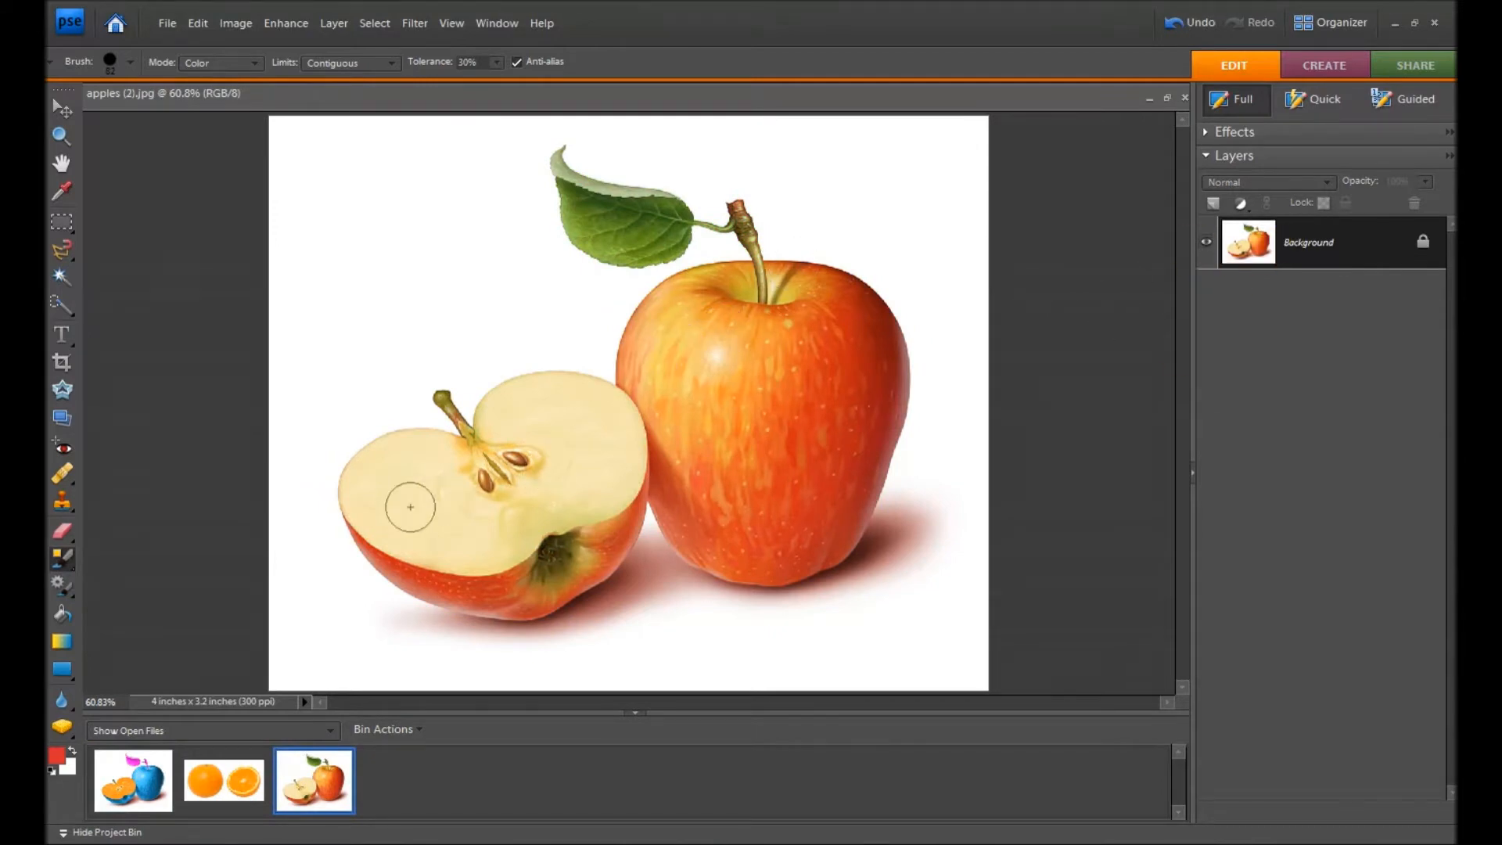
left_click(208, 782)
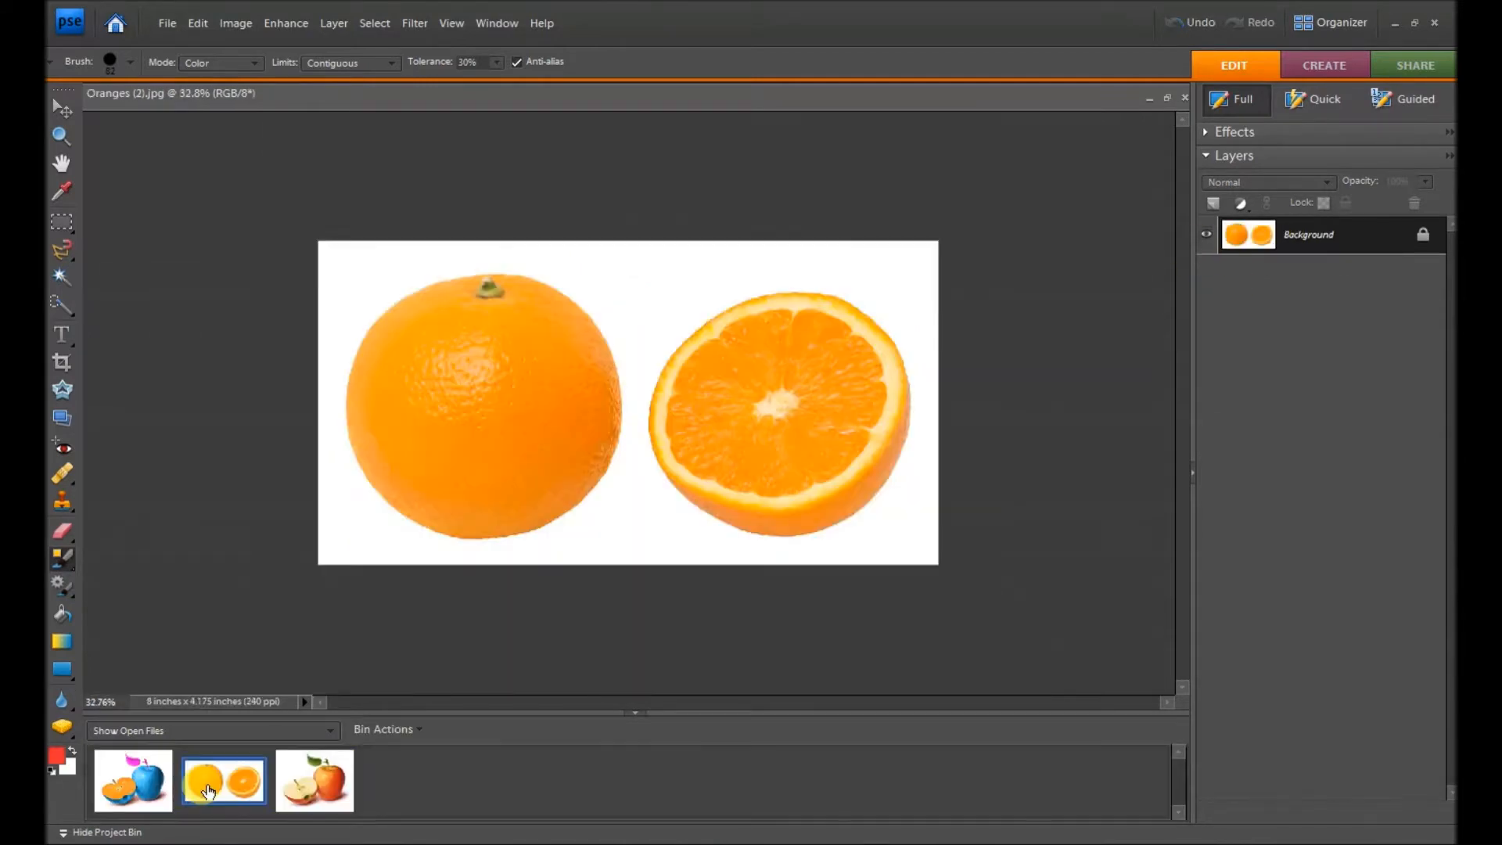
left_click(326, 806)
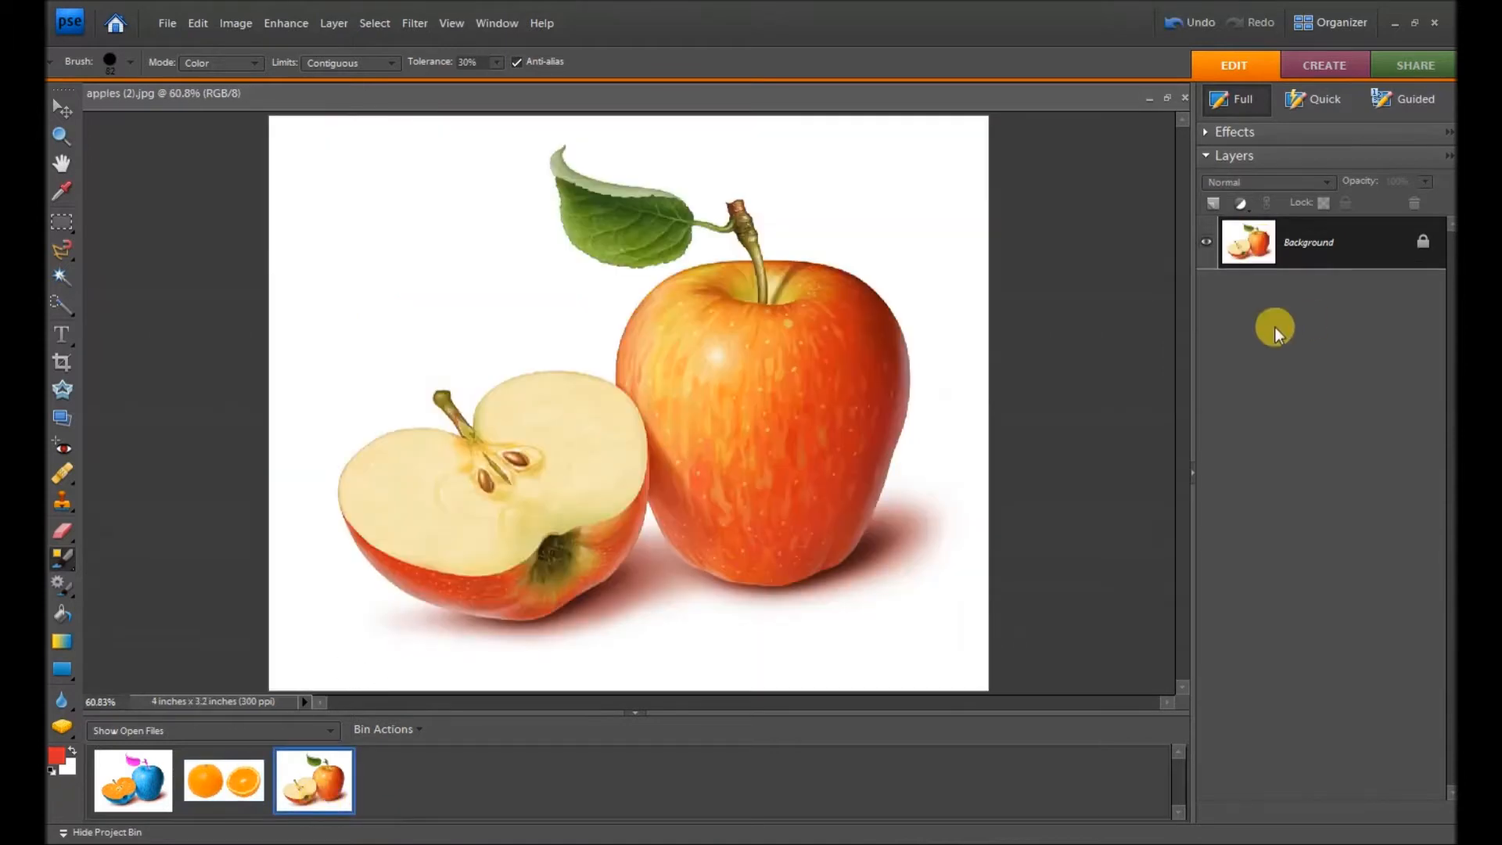
right_click(1307, 241)
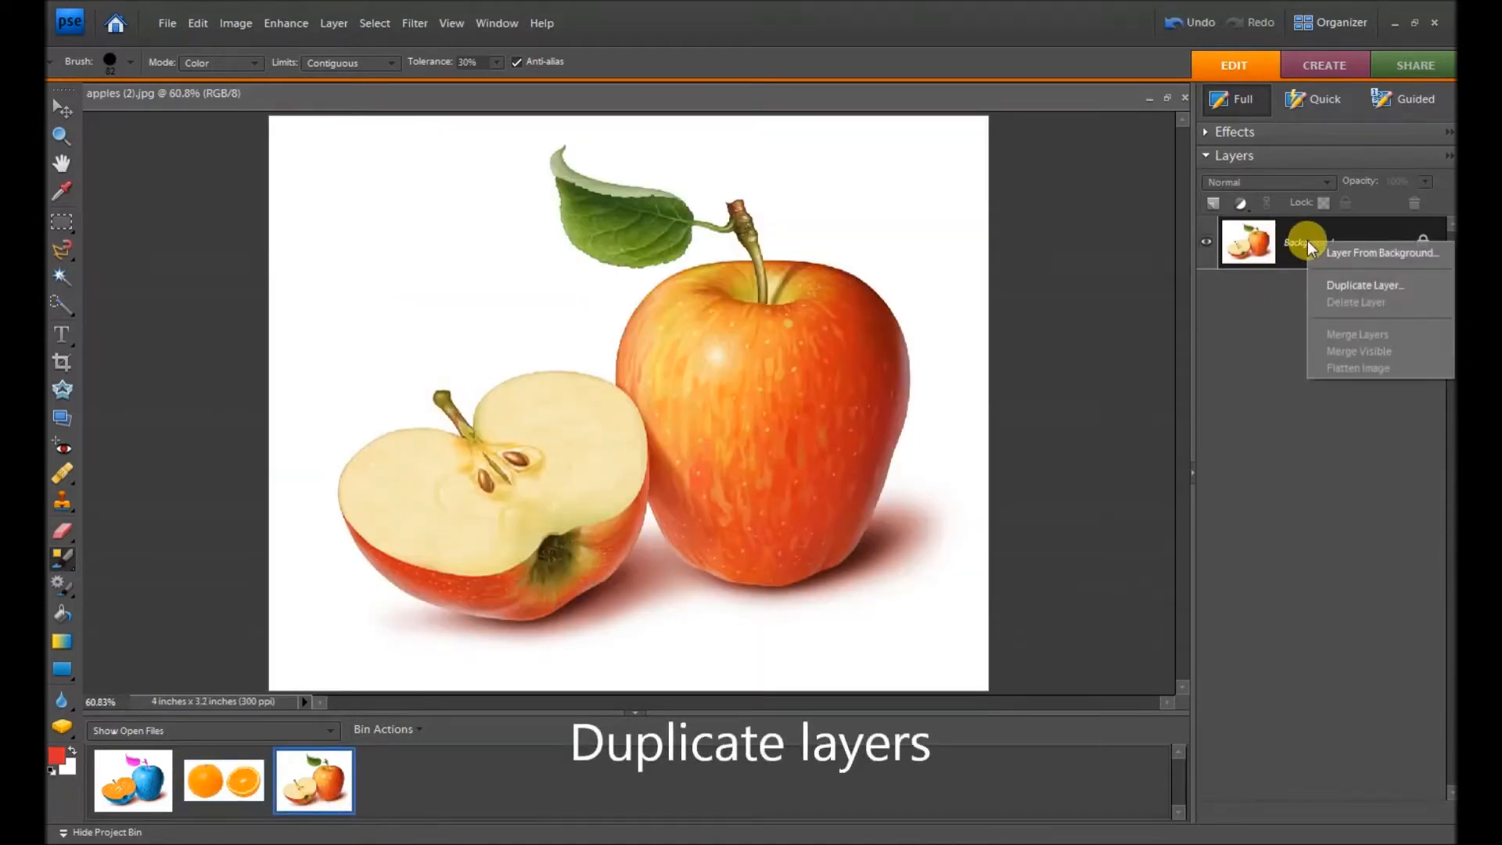
left_click(1348, 285)
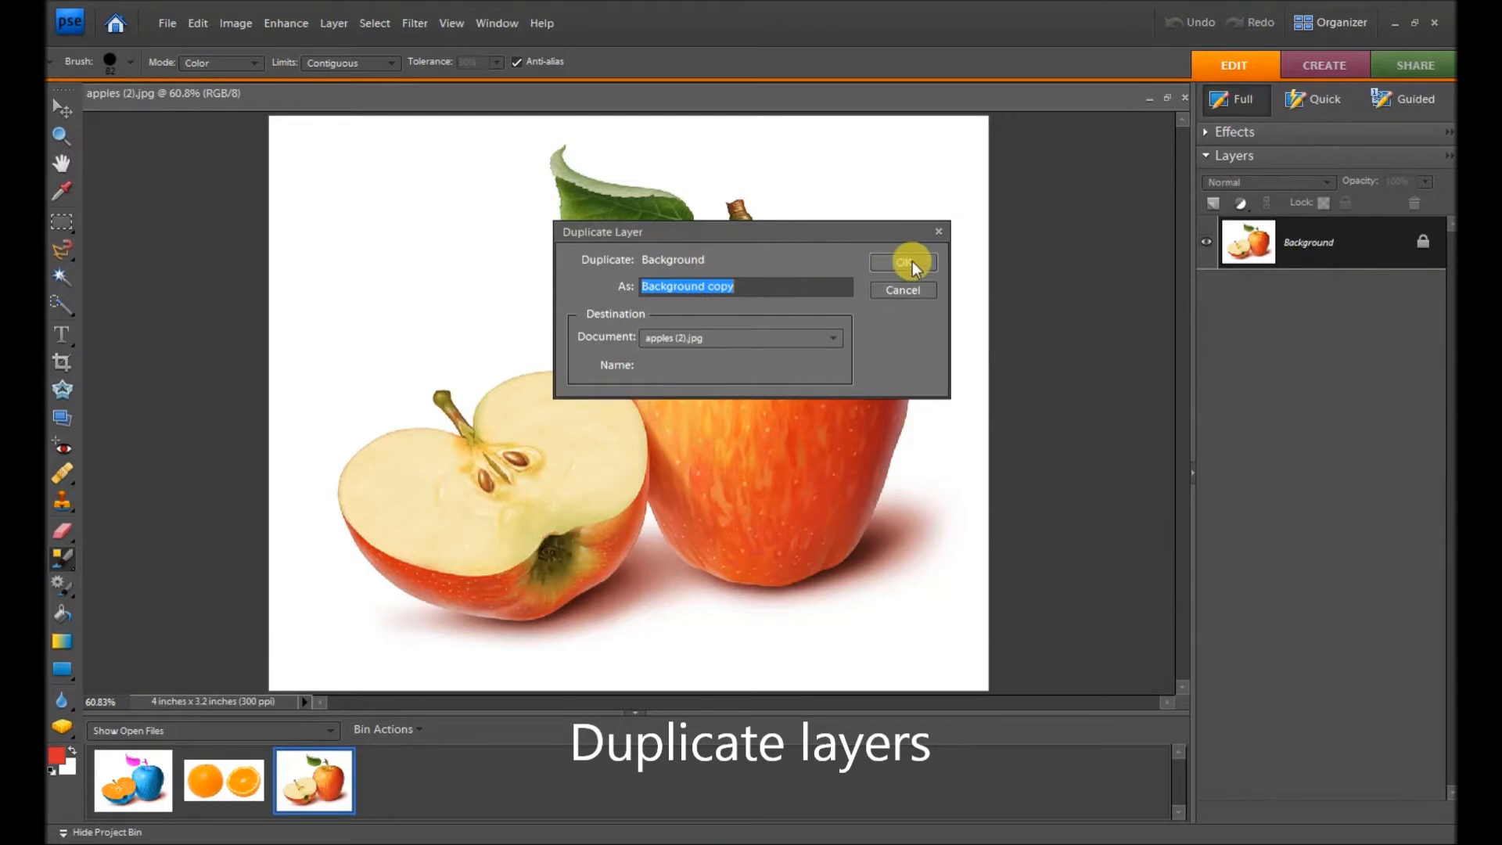
left_click(904, 262)
left_click(1341, 259)
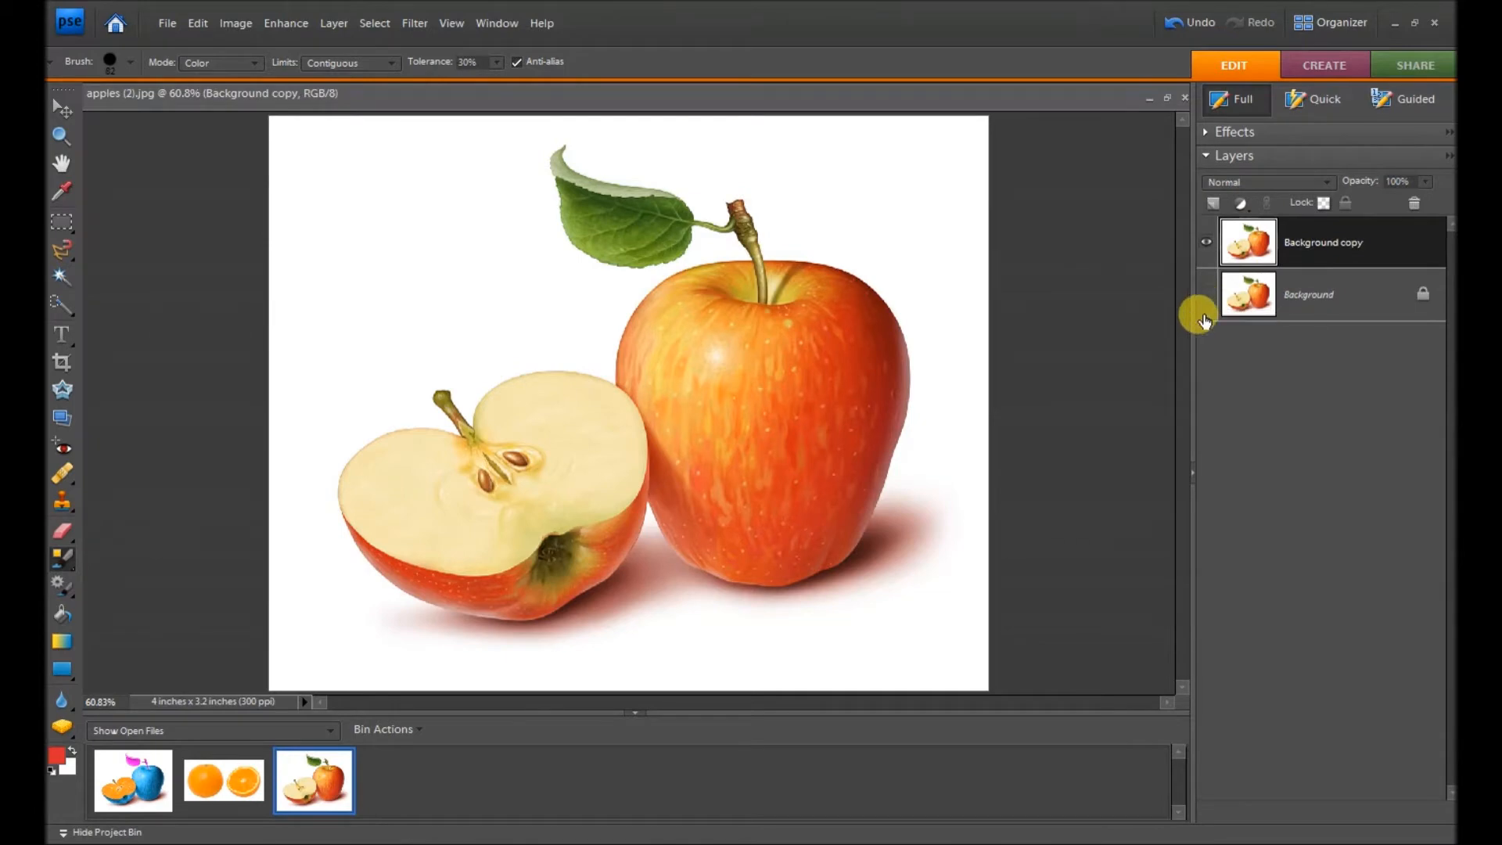
Step: Select the halved apple's flesh on the Background copy layer, excluding the seeds and stem, and cut it out
left_click(72, 304)
left_click(533, 392)
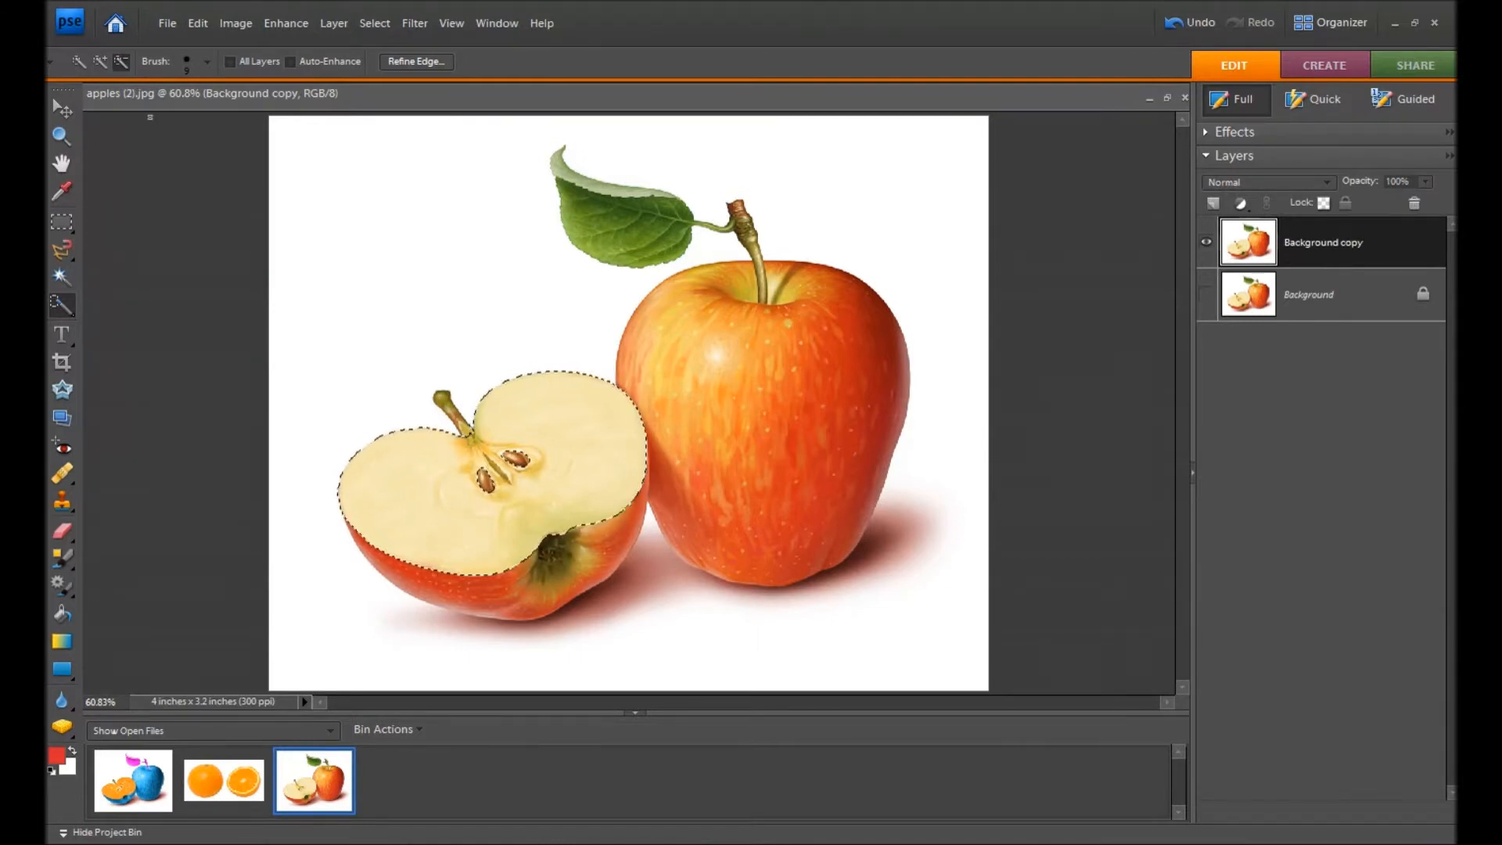
left_click(62, 534)
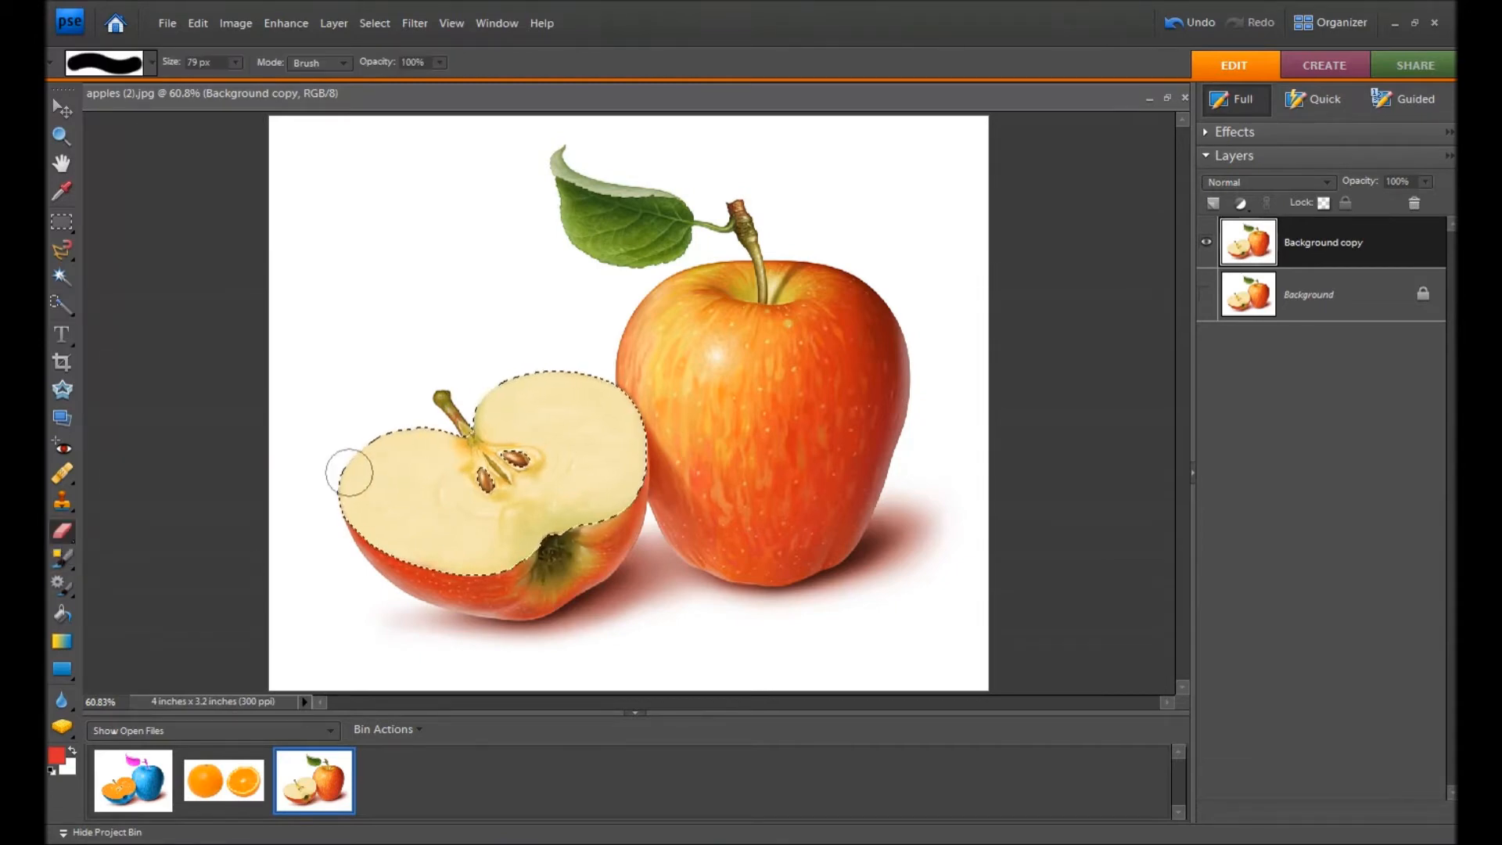
left_click_drag(388, 448, 432, 428)
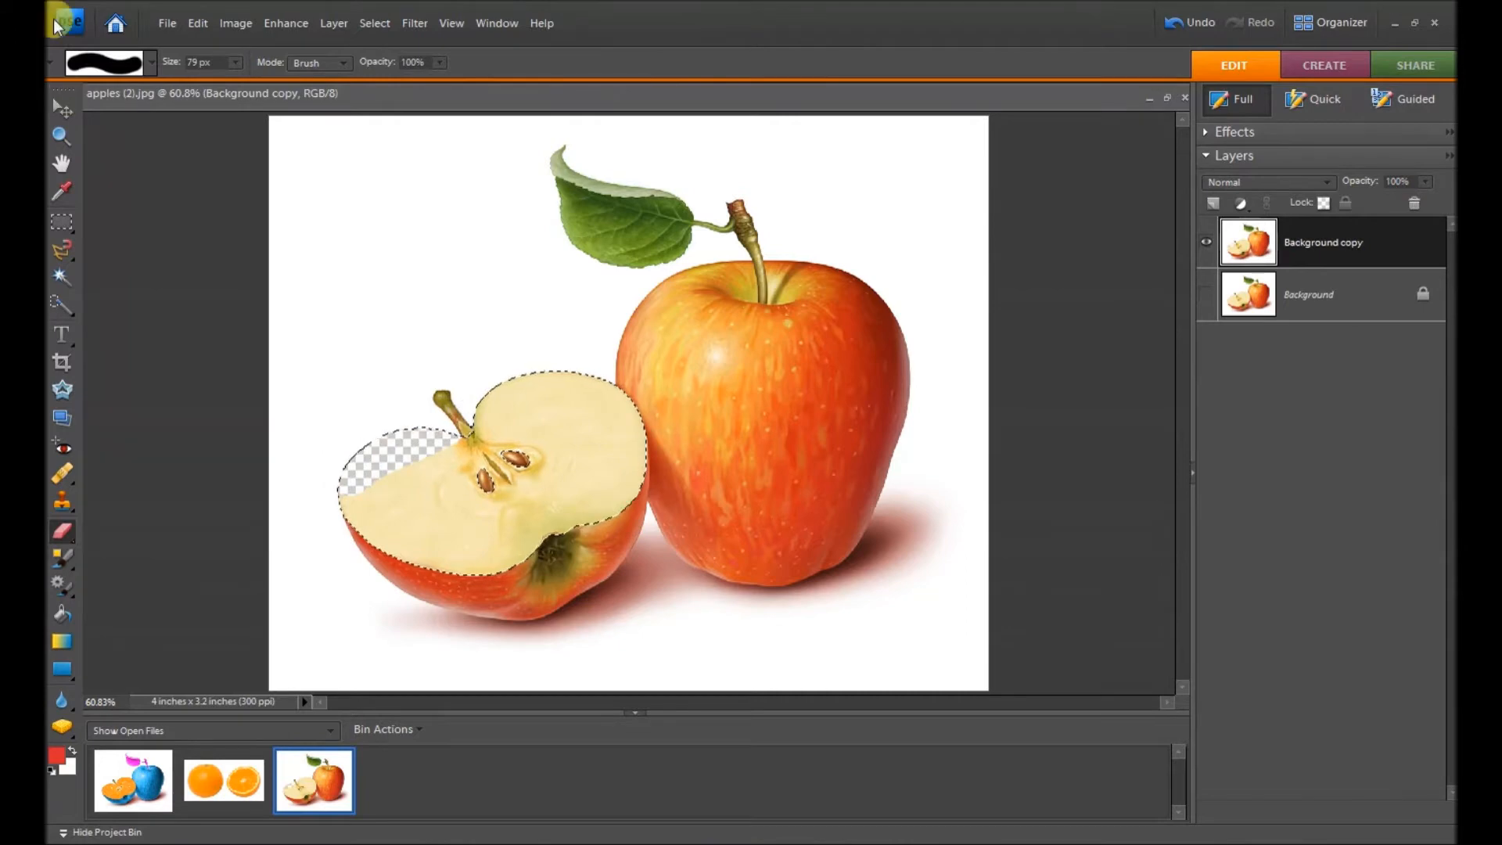
left_click(197, 24)
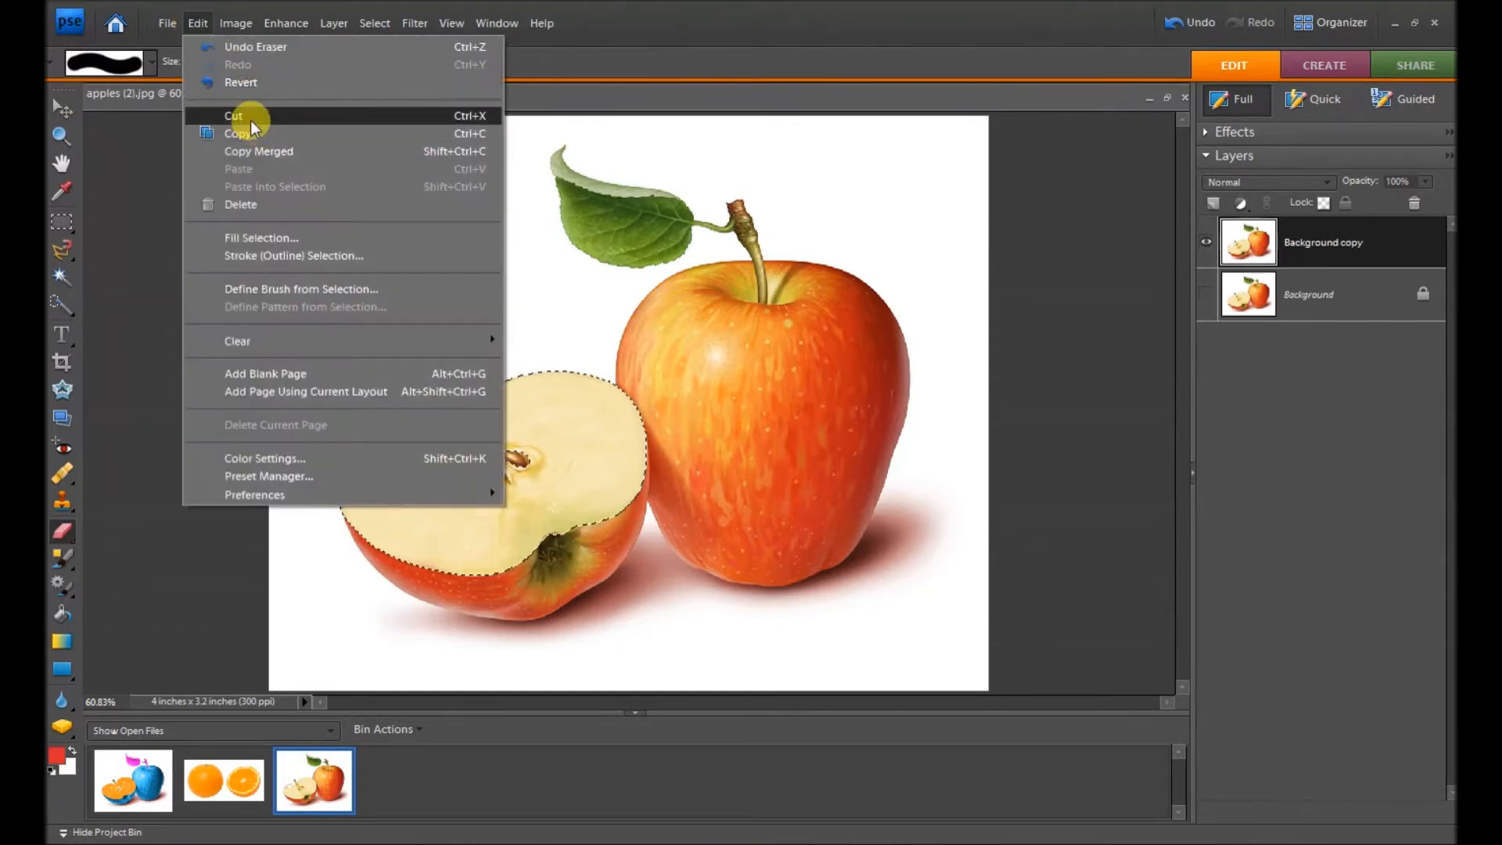
left_click(250, 118)
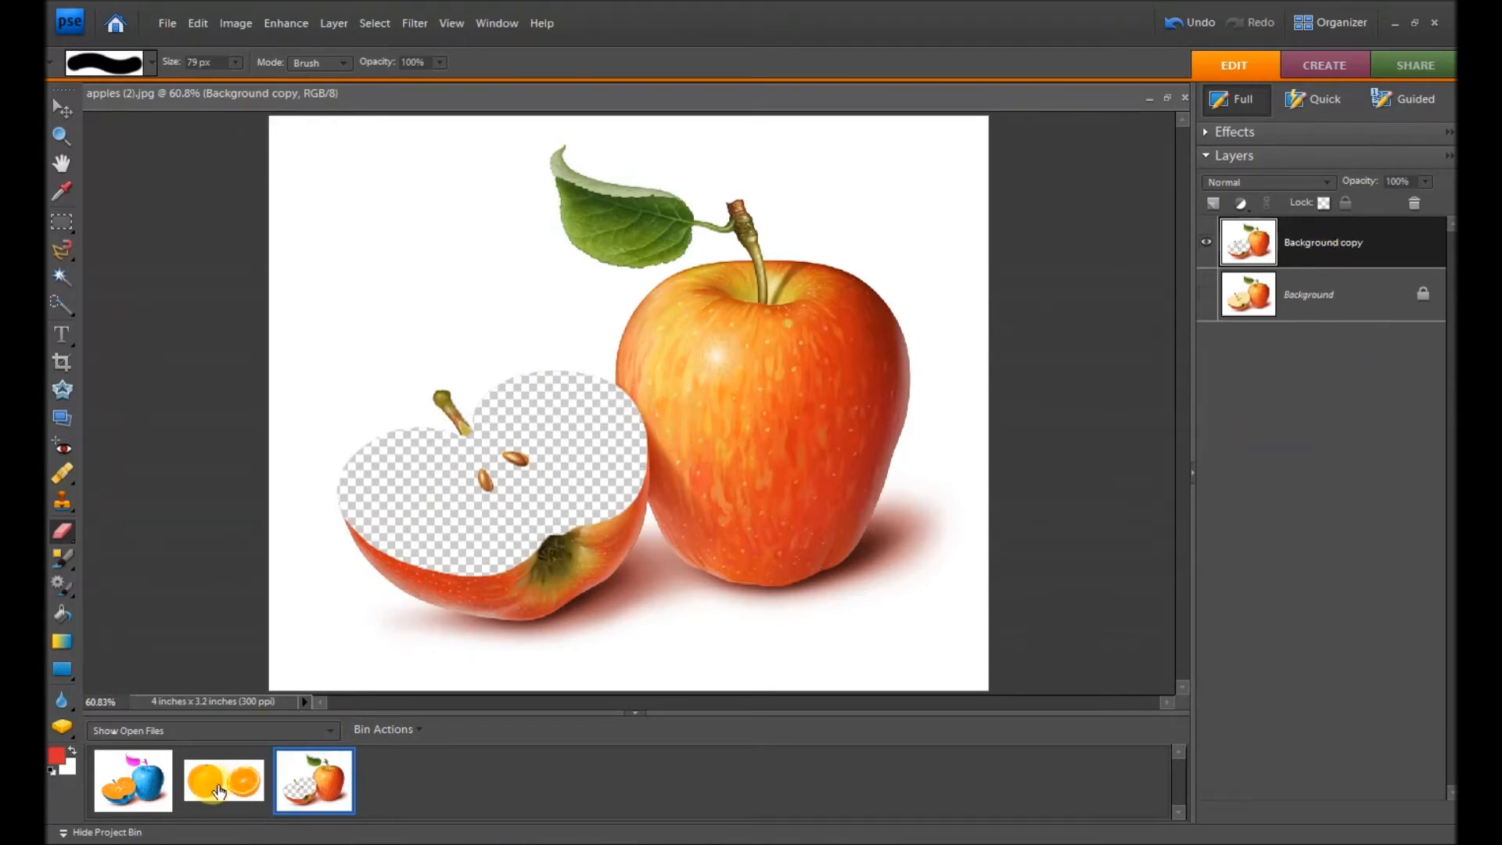
Step: In Oranges (2).jpg, select the pulp of the halved orange inside its rind and cut it
left_click(215, 754)
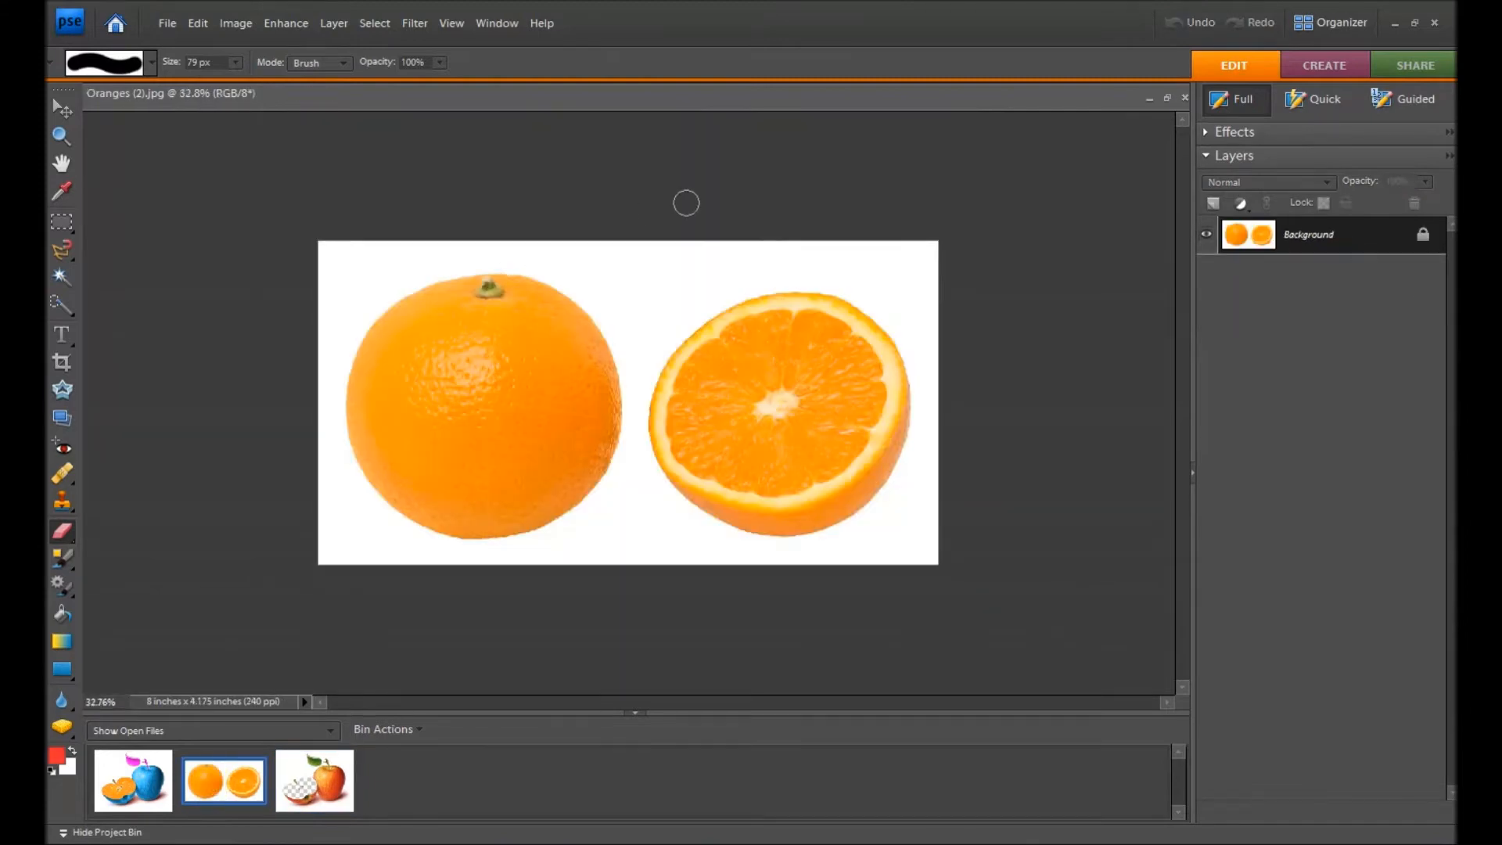
left_click(63, 305)
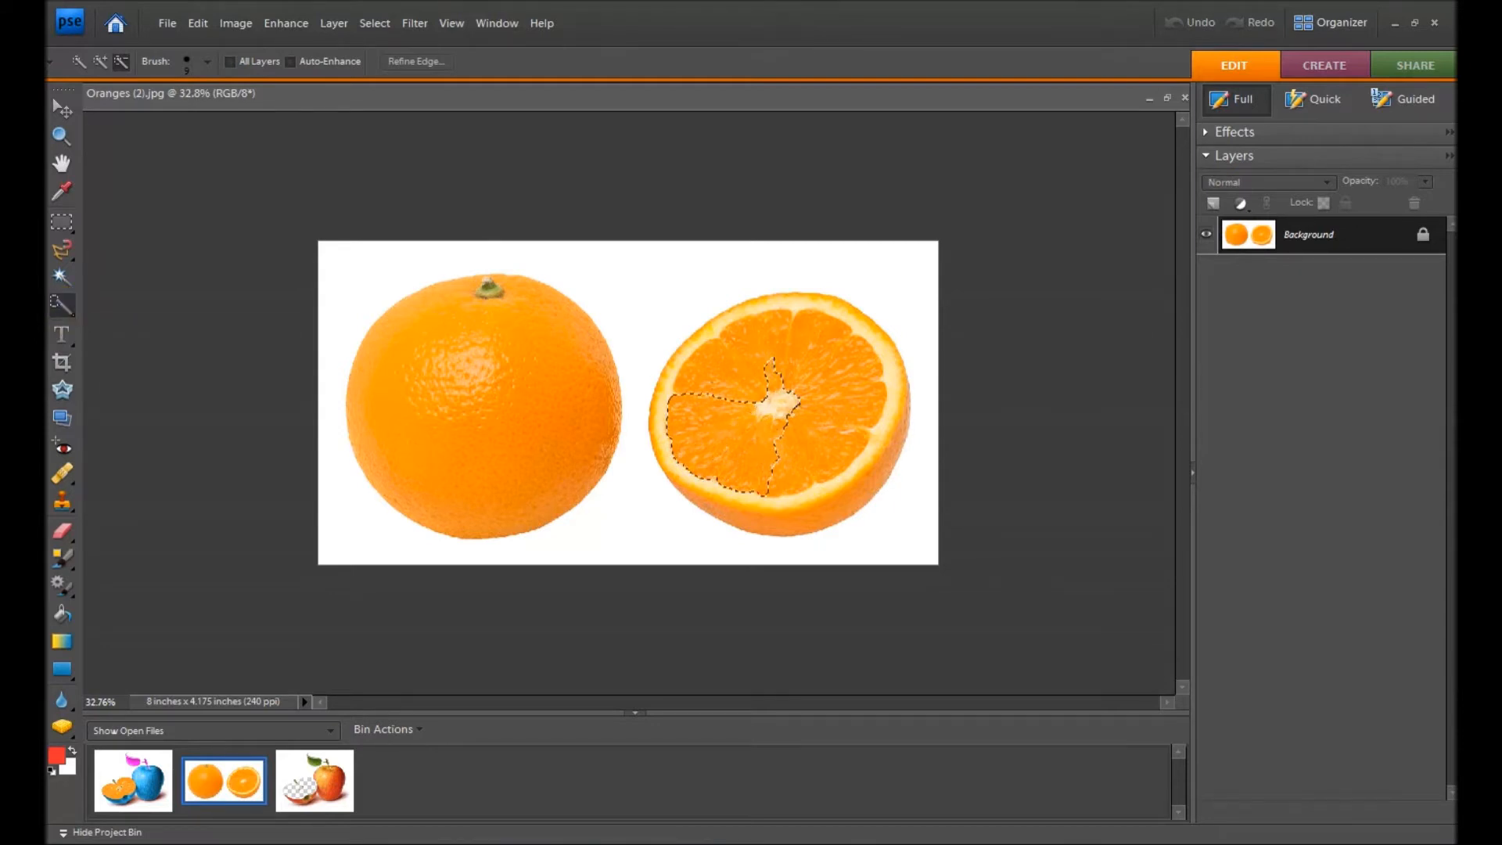
left_click_drag(782, 391, 813, 422)
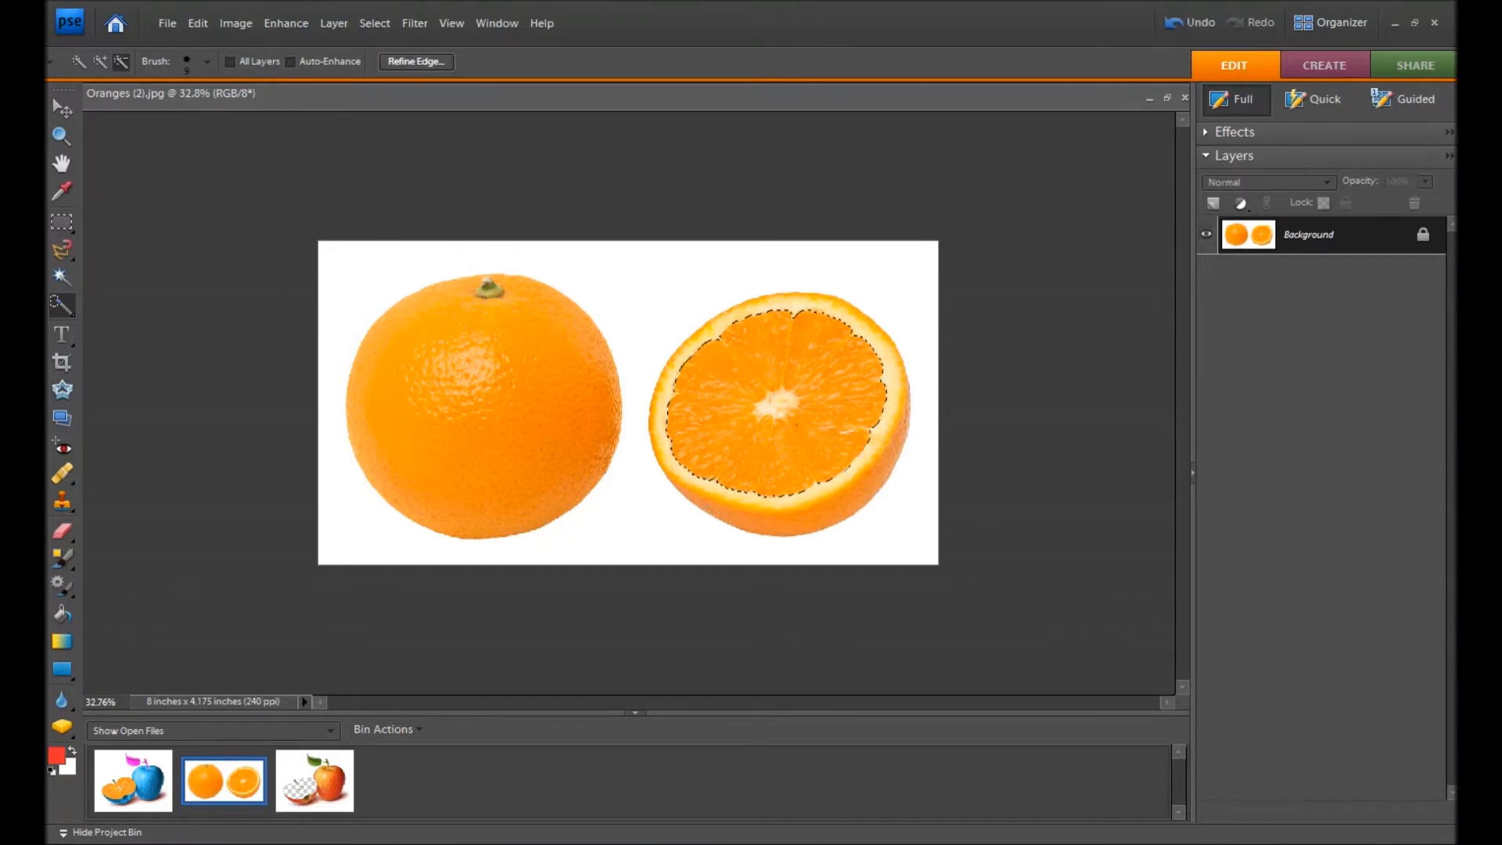
left_click(197, 24)
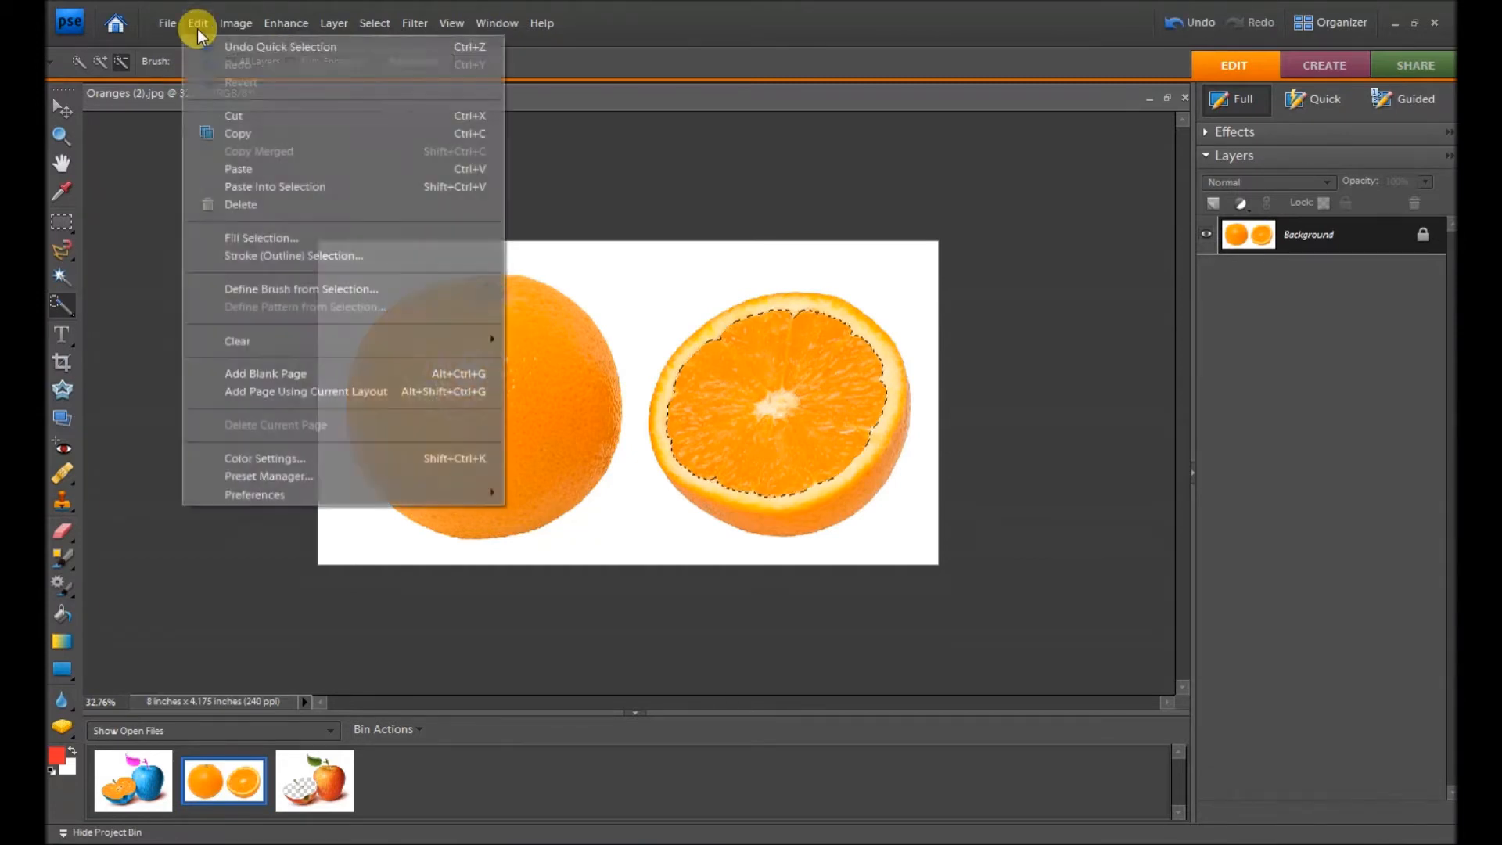
left_click(206, 122)
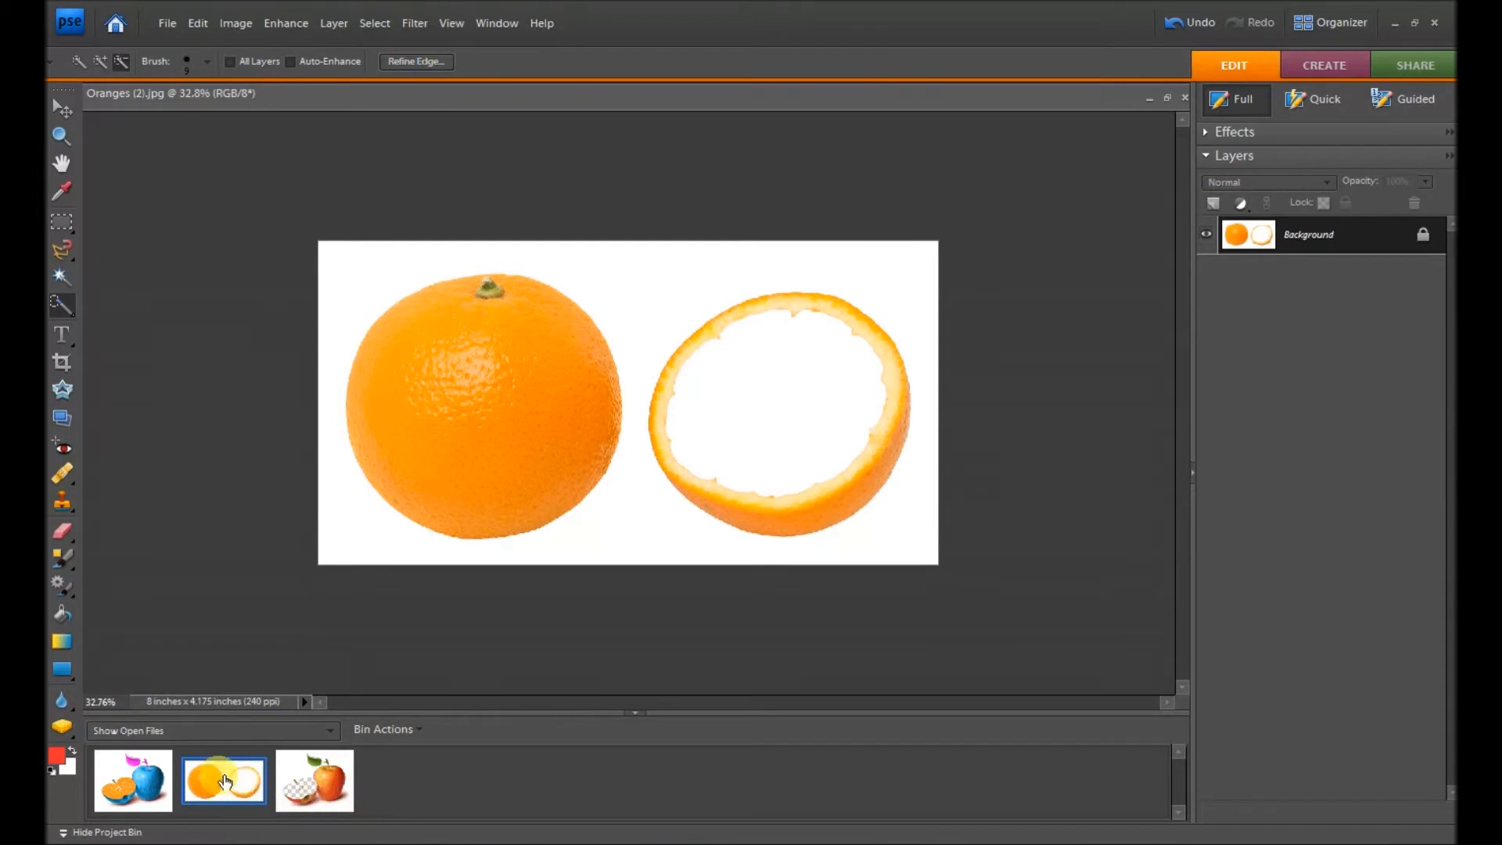
Step: Paste the orange pulp into apples (2).jpg and place its layer between Background copy and Background
left_click(314, 778)
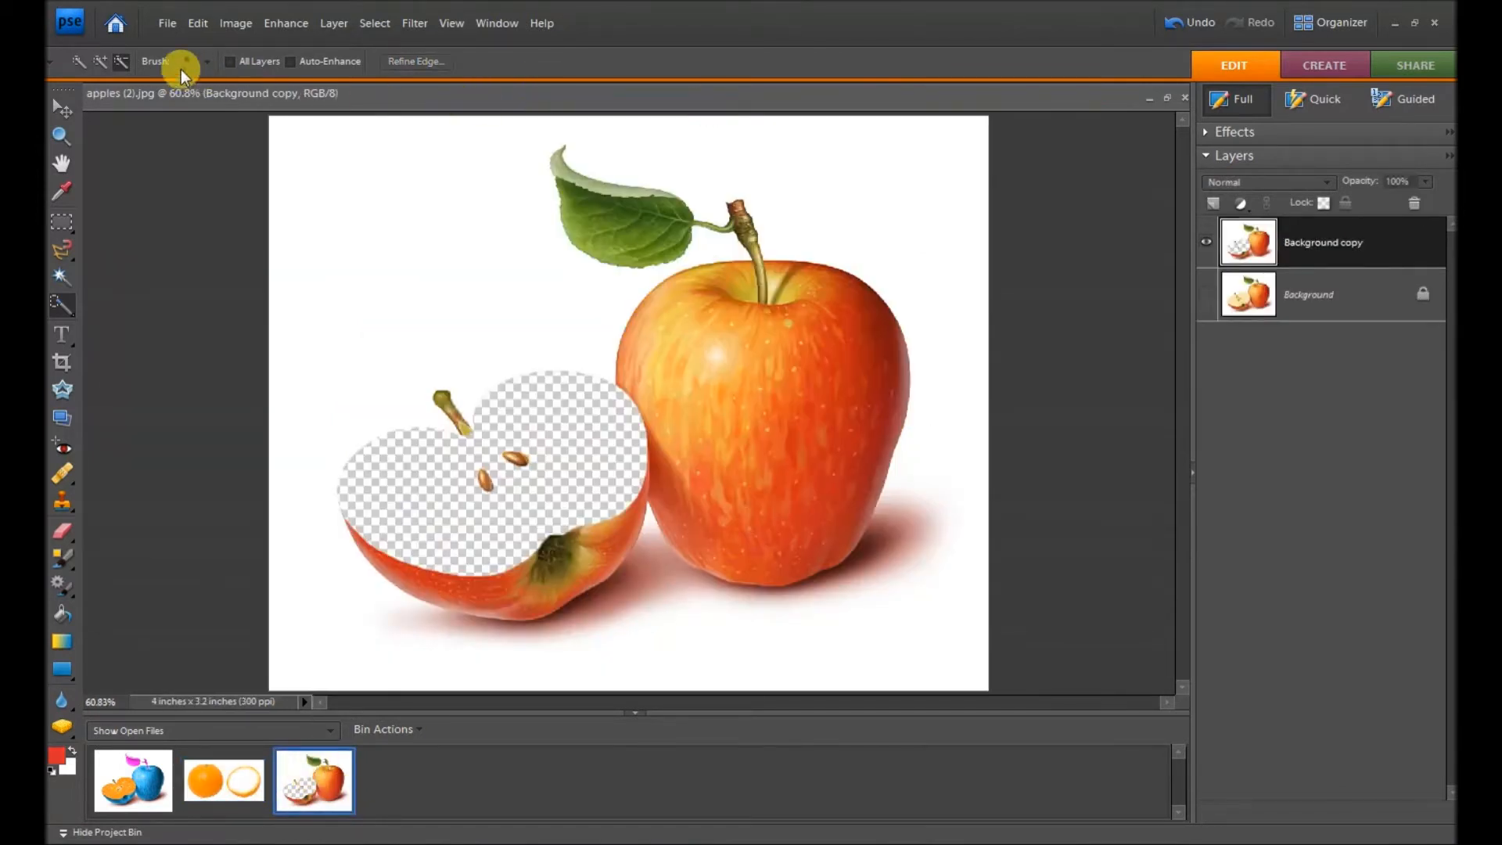
left_click(190, 25)
left_click(222, 167)
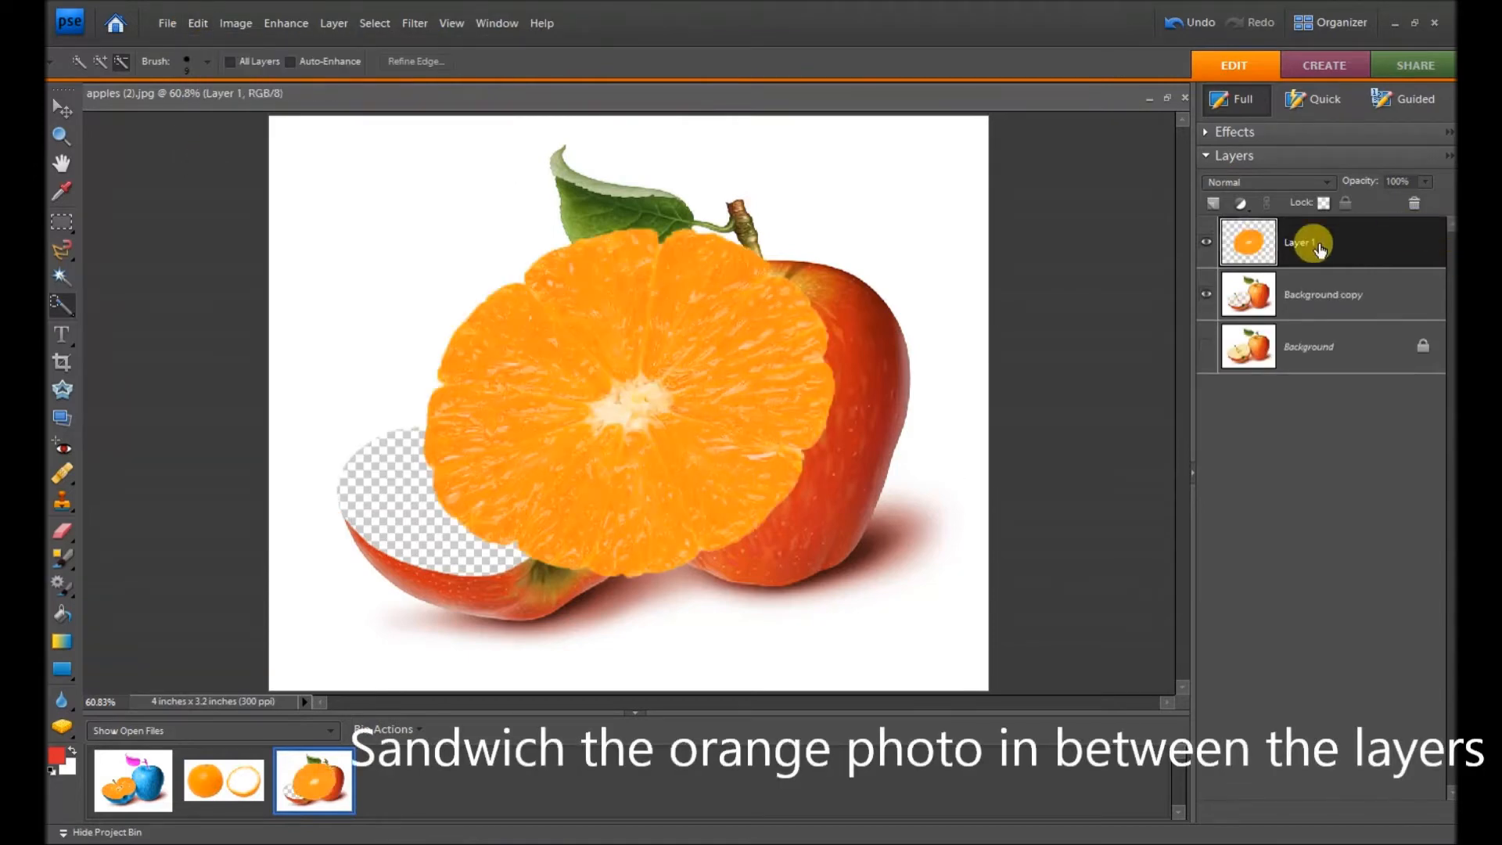
left_click_drag(1314, 241, 1303, 305)
left_click(1303, 305)
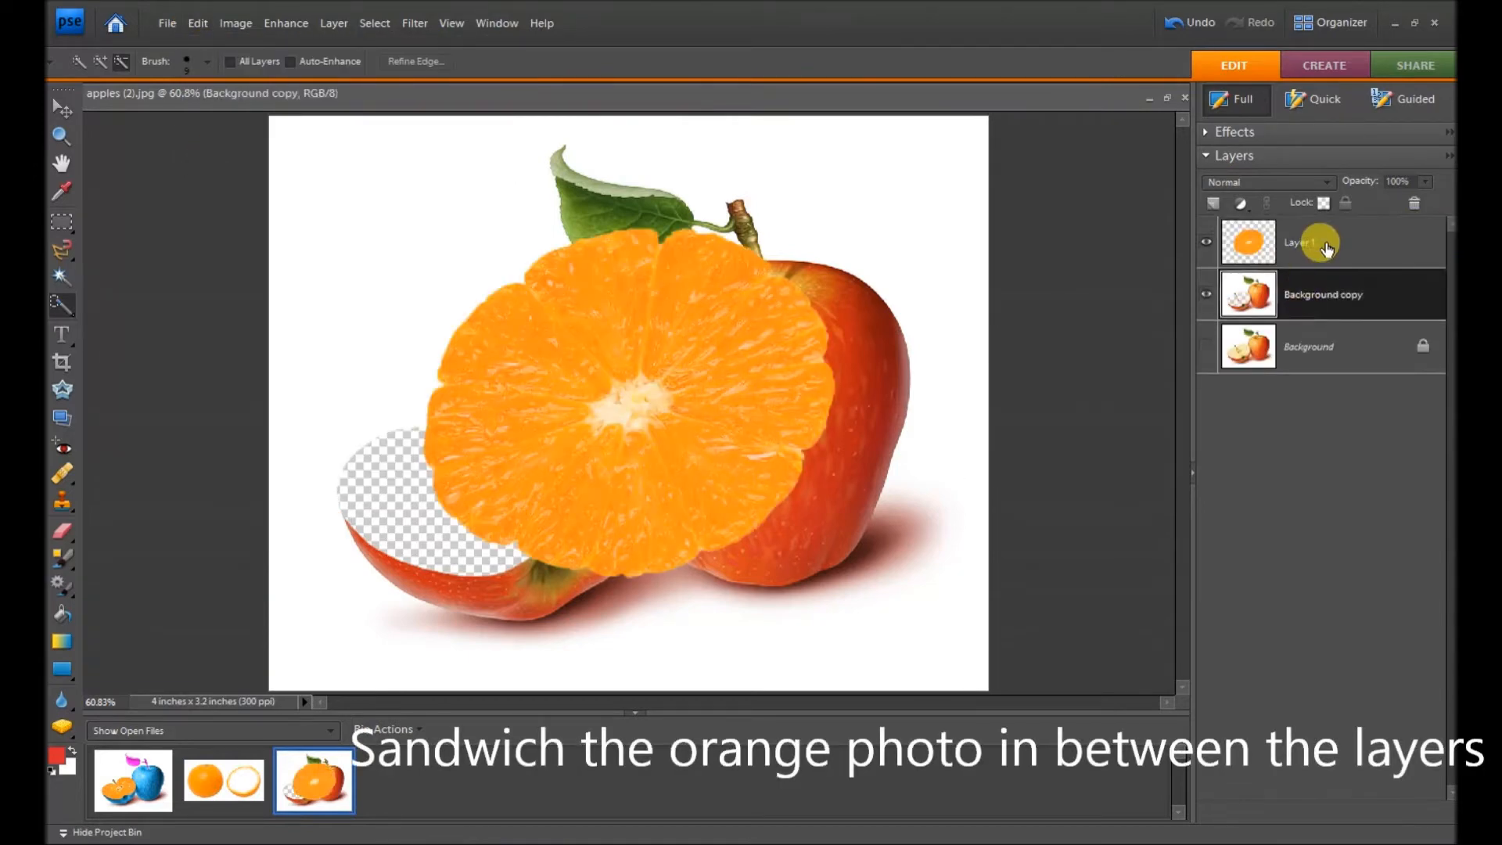
left_click_drag(1317, 239, 1308, 317)
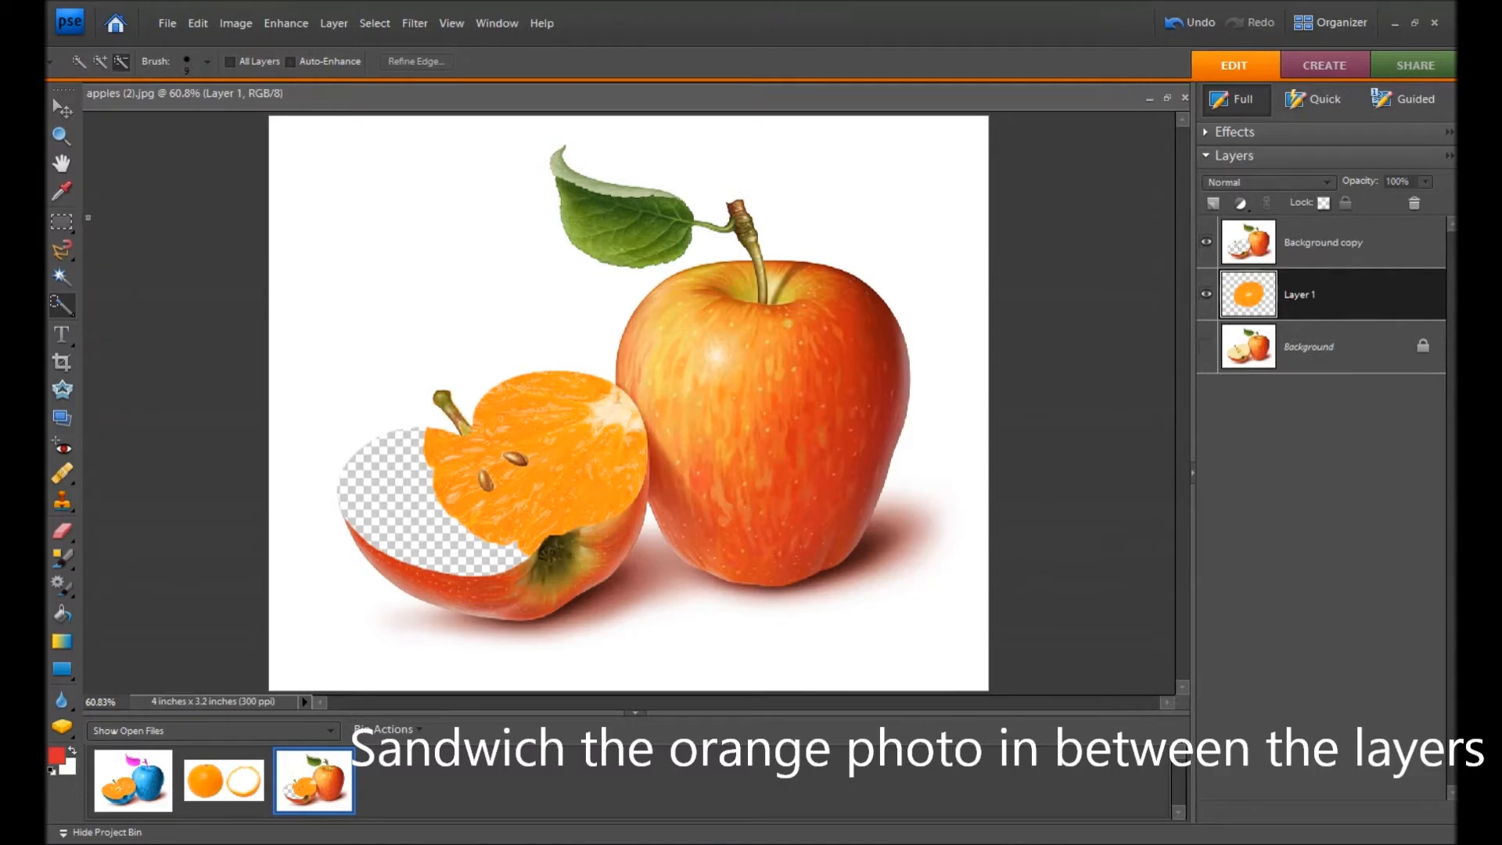
Step: Move the orange pulp behind the halved apple's cutout and scale it proportionally to 76.9%
left_click(59, 108)
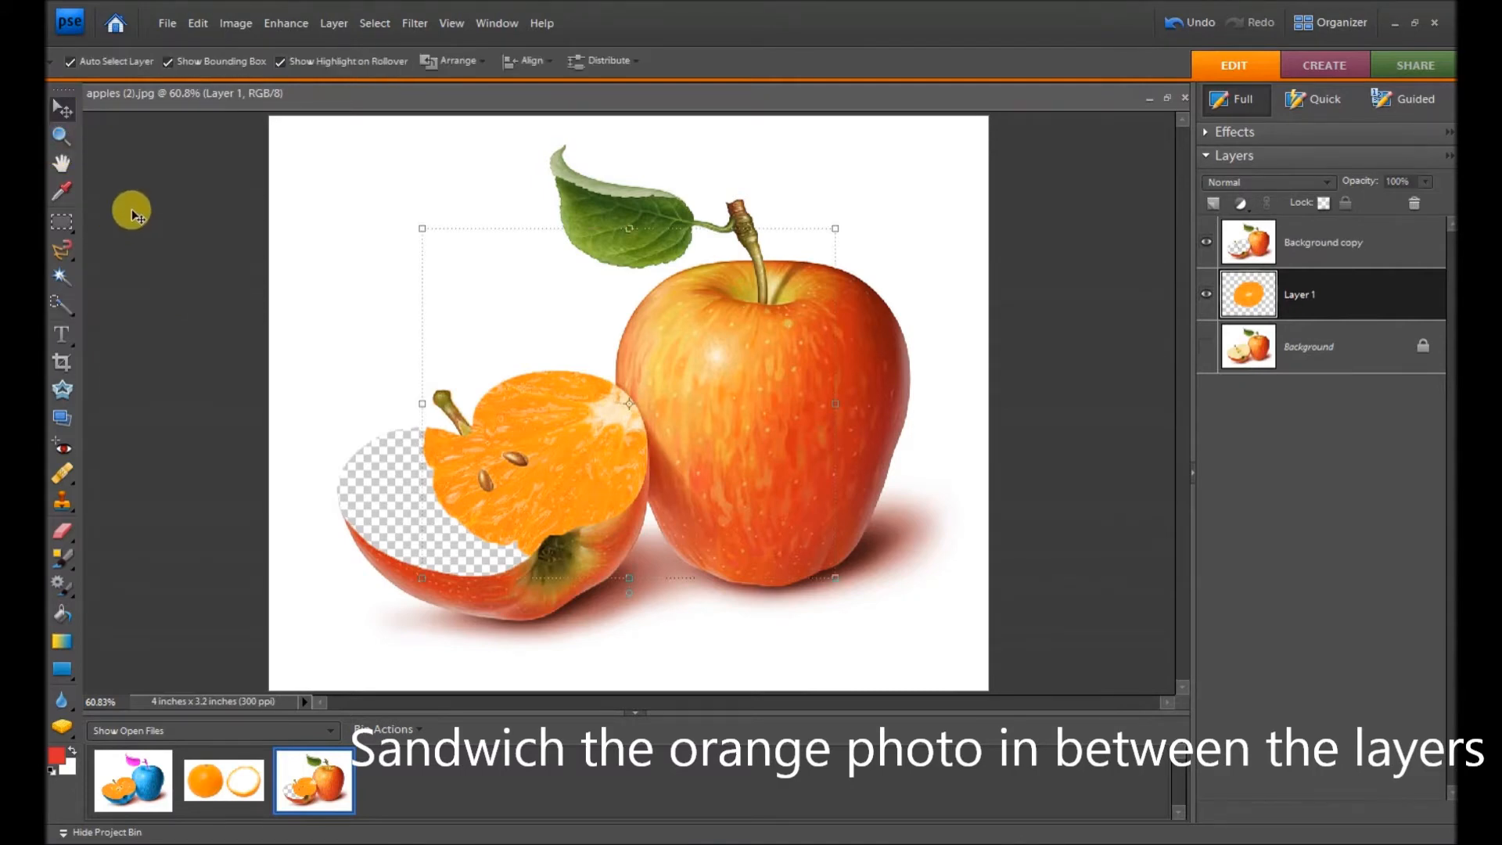
left_click_drag(570, 446, 452, 508)
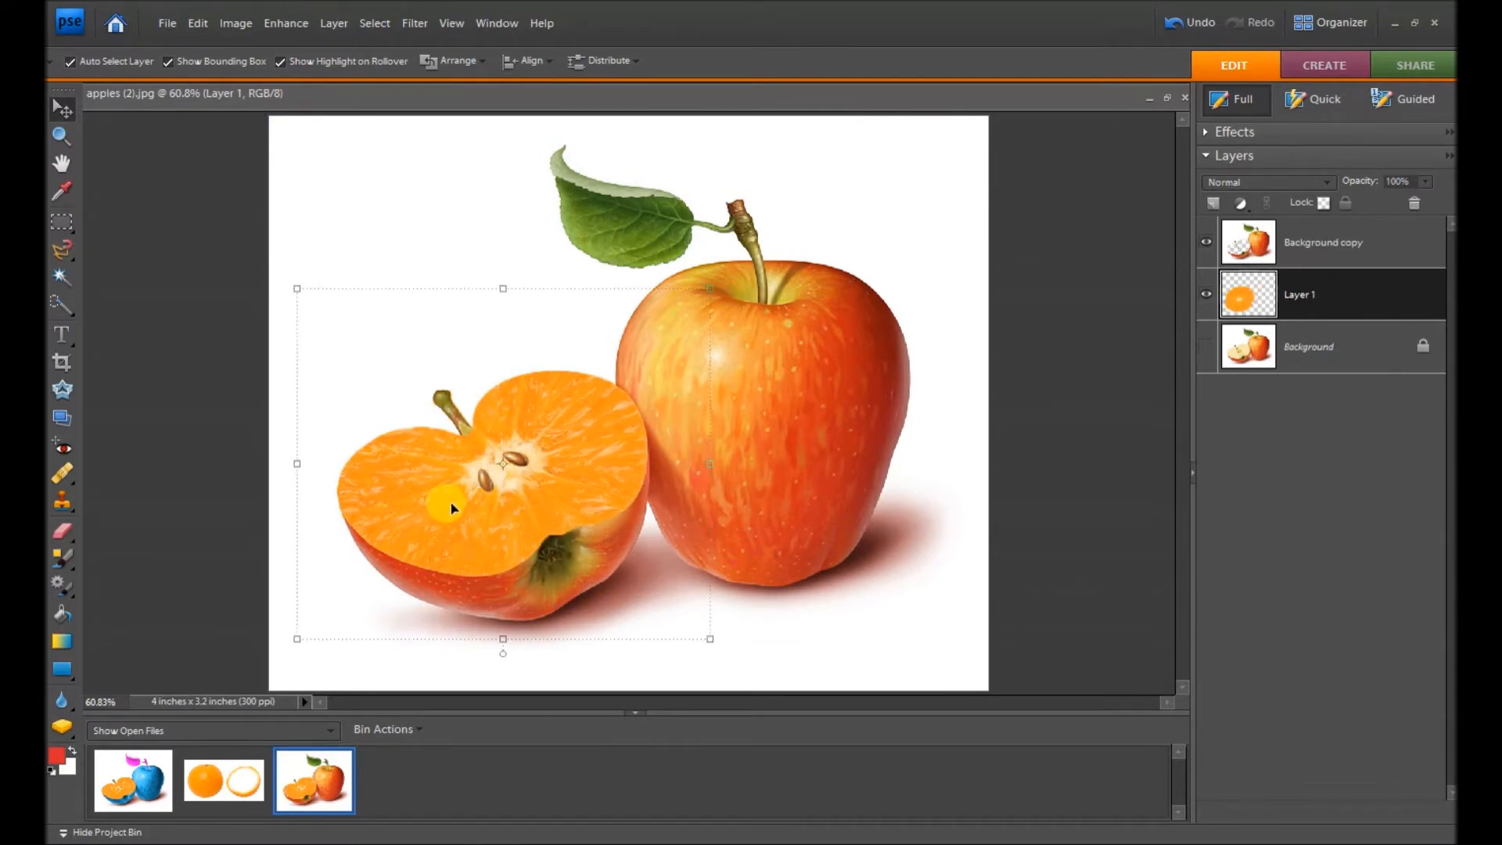
left_click_drag(709, 638, 644, 583)
left_click_drag(561, 448, 600, 487)
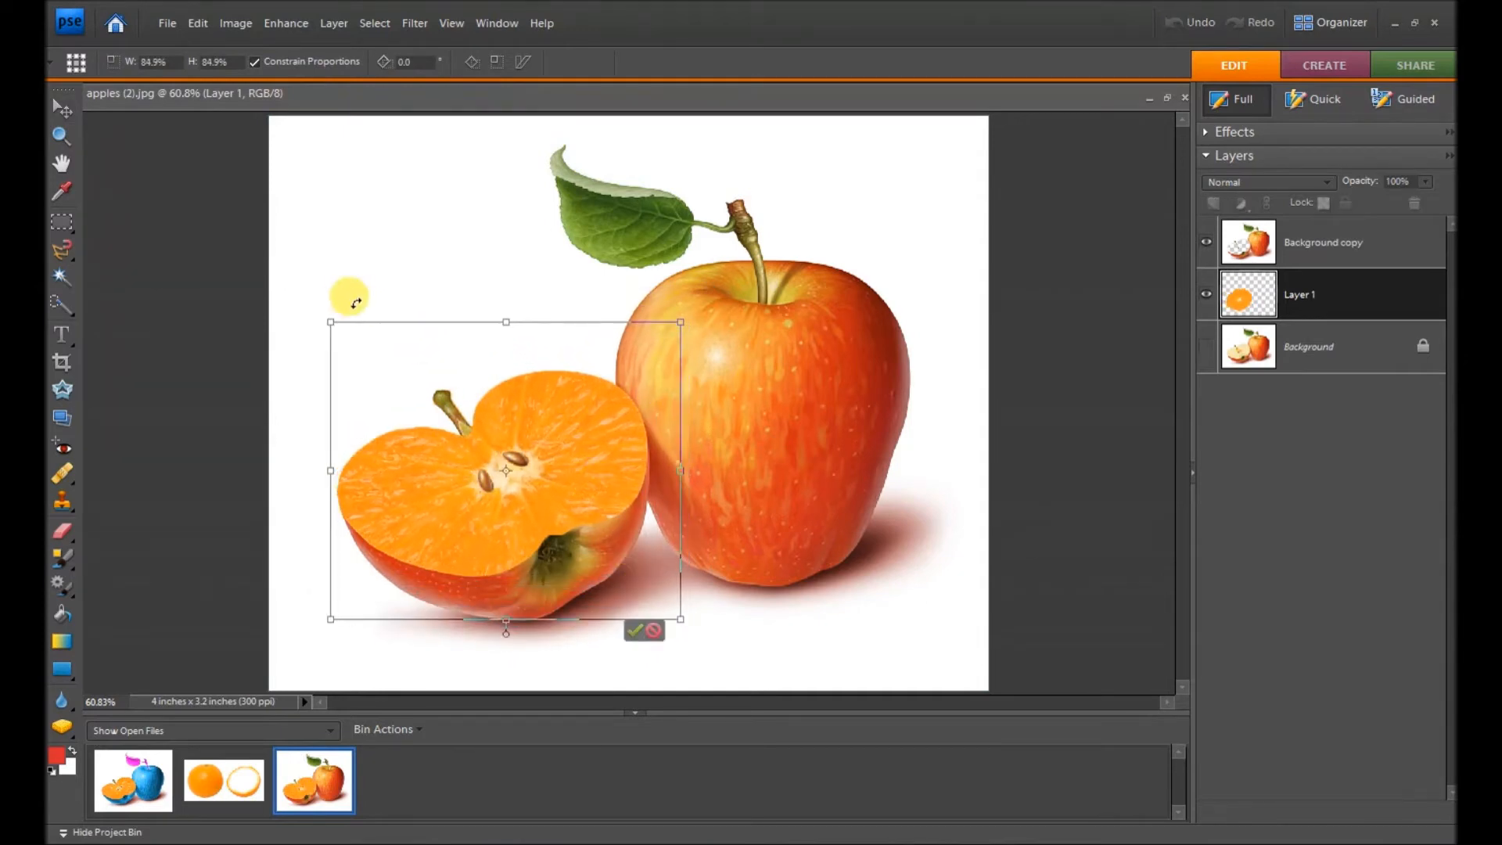
left_click_drag(330, 323, 363, 351)
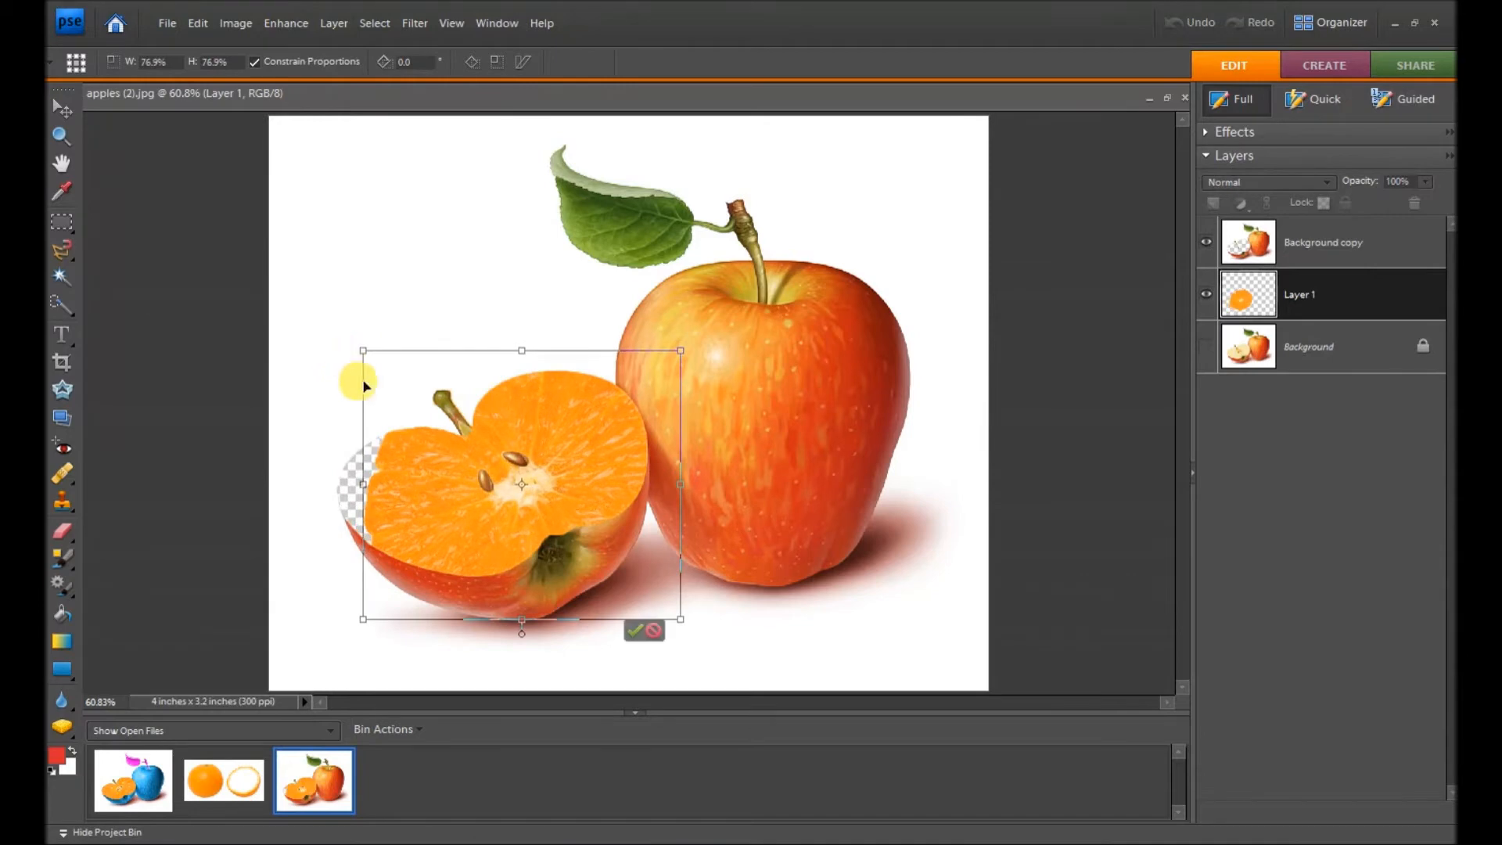
left_click_drag(429, 492, 406, 483)
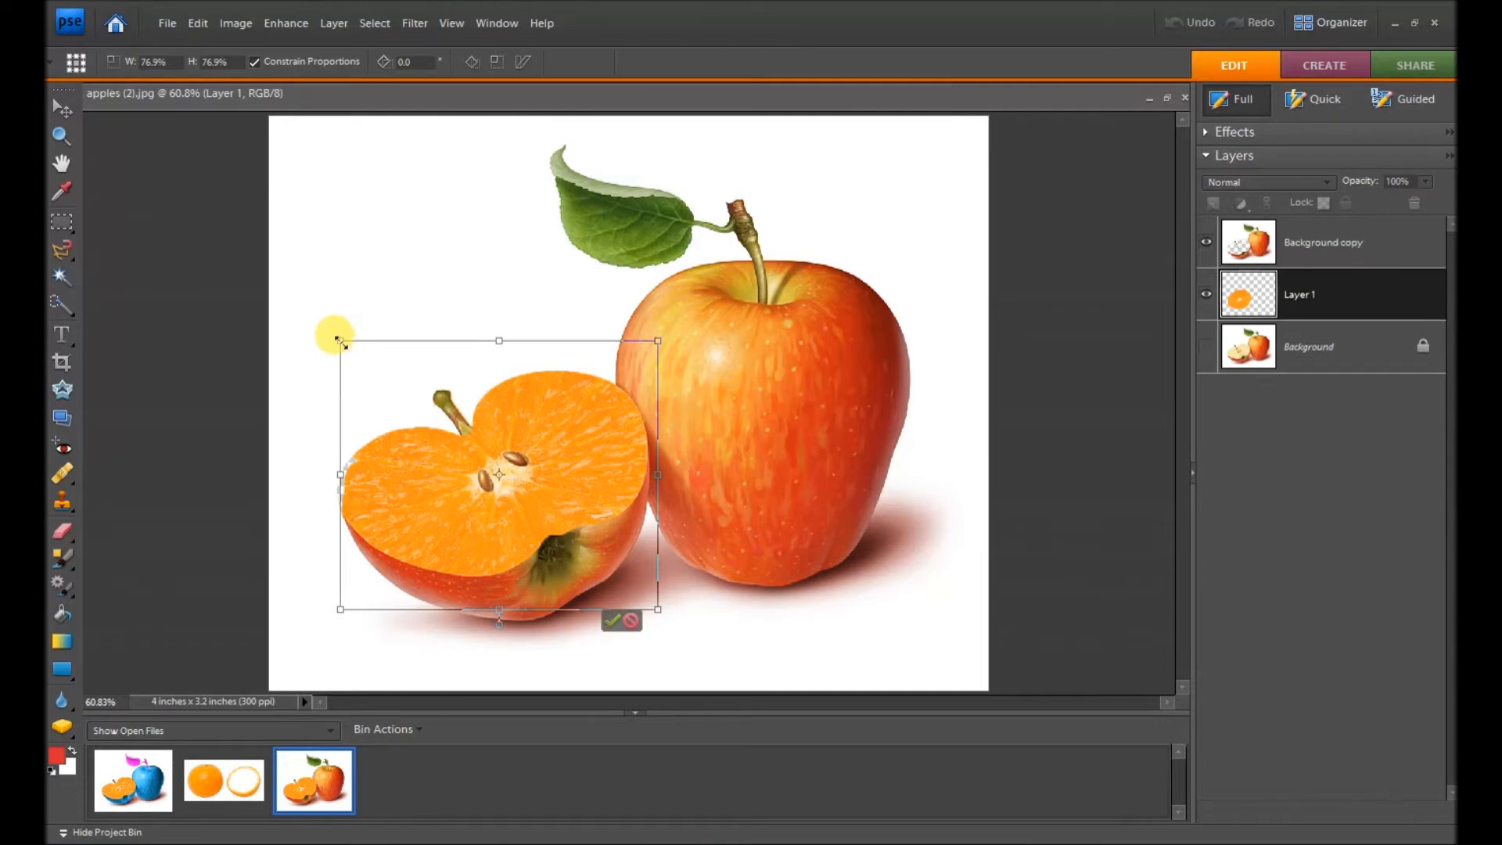
Step: Distort the orange pulp by pulling its upper-left corner outward and its lower-right corner inward, and apply the transformation
left_click_drag(340, 341, 305, 324)
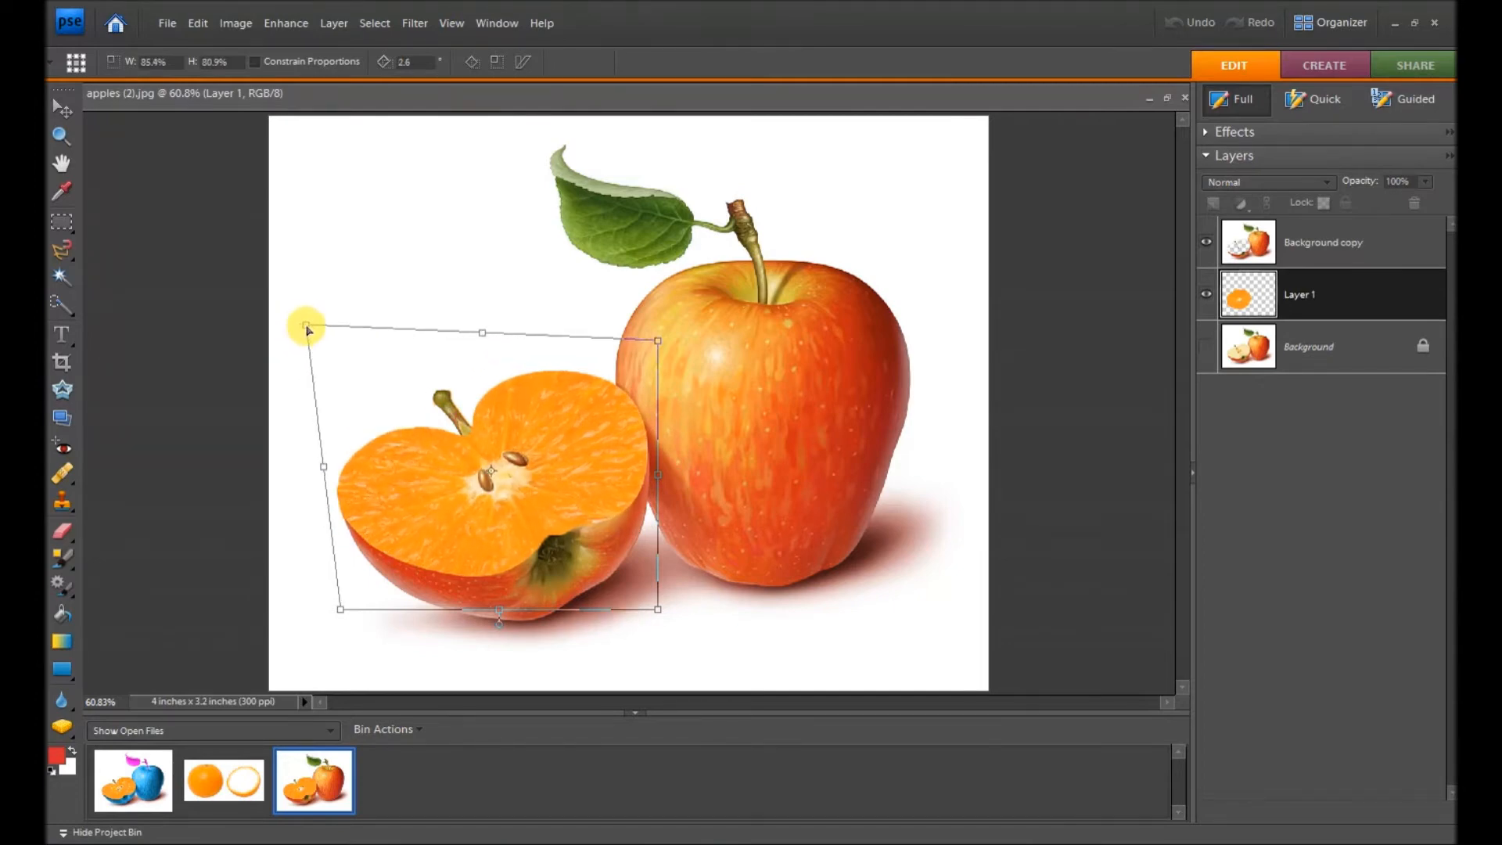
left_click_drag(661, 608, 646, 577)
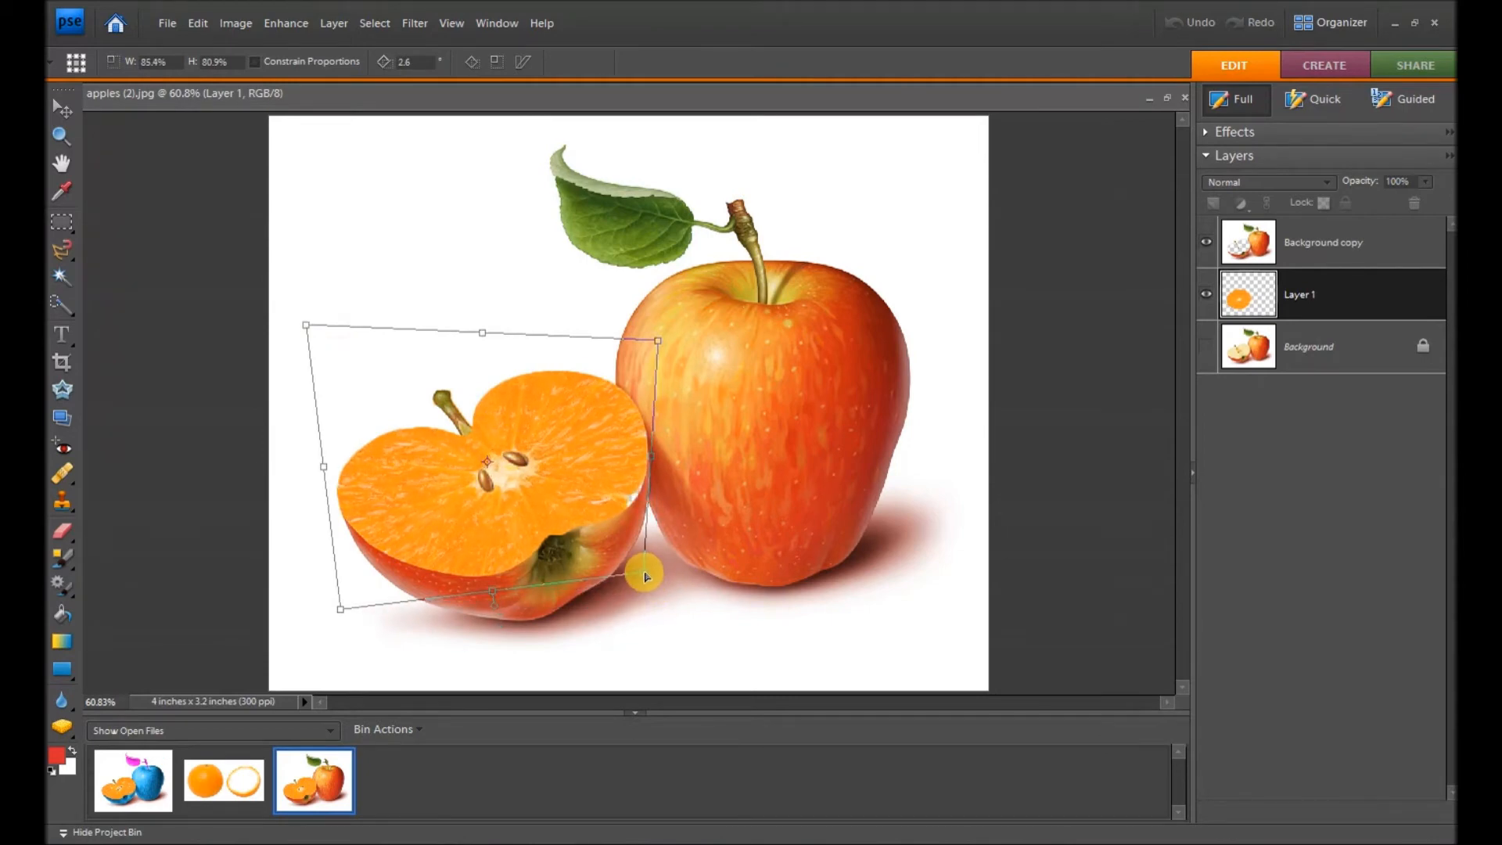
left_click(363, 622)
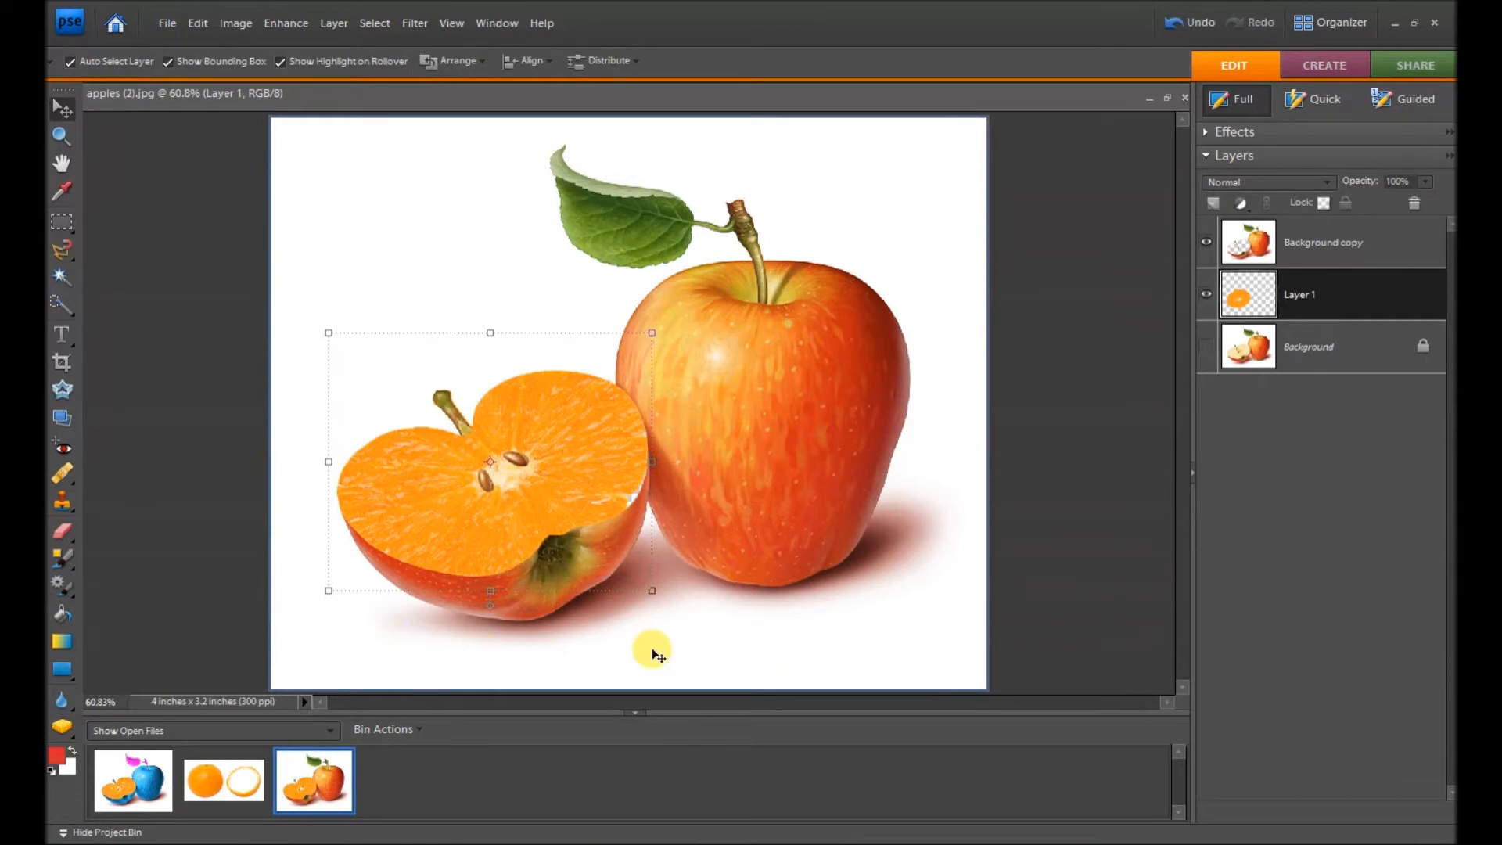
Step: Nudge the orange pulp slightly so that it fills the halved apple's cutout
left_click(750, 654)
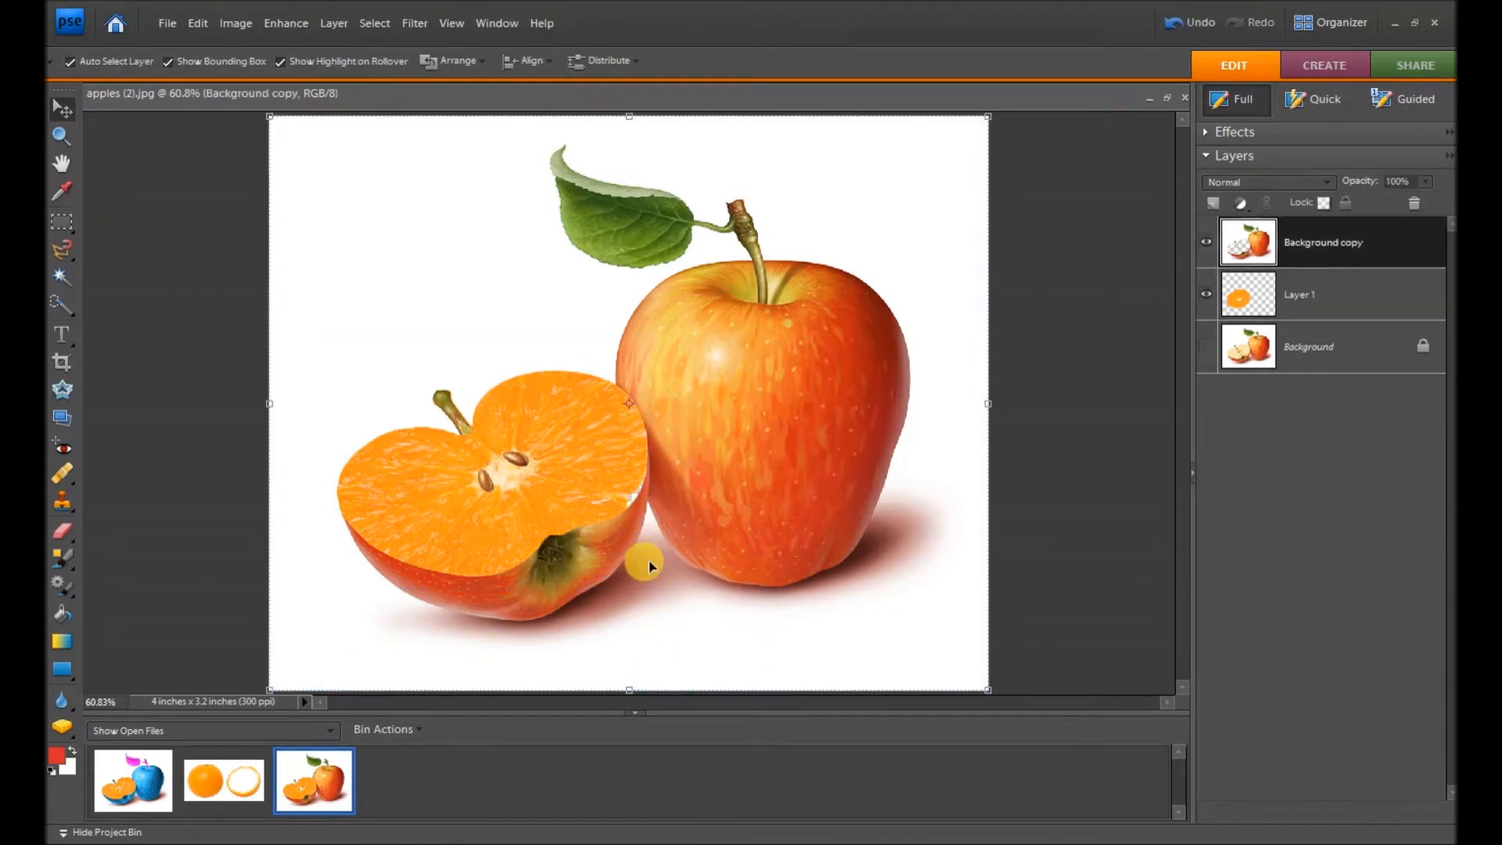
left_click(494, 517)
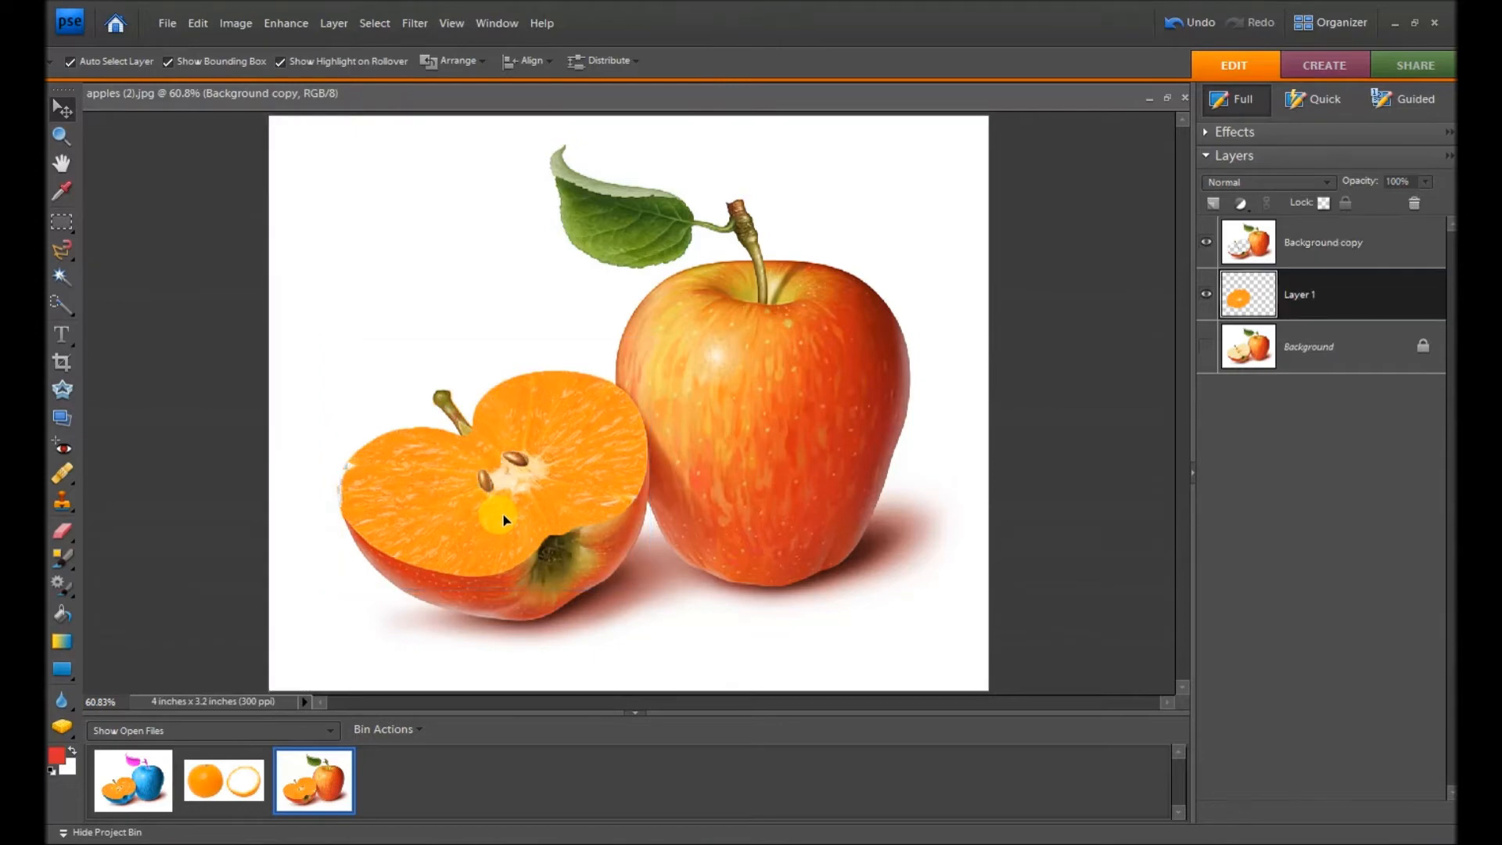
left_click(710, 670)
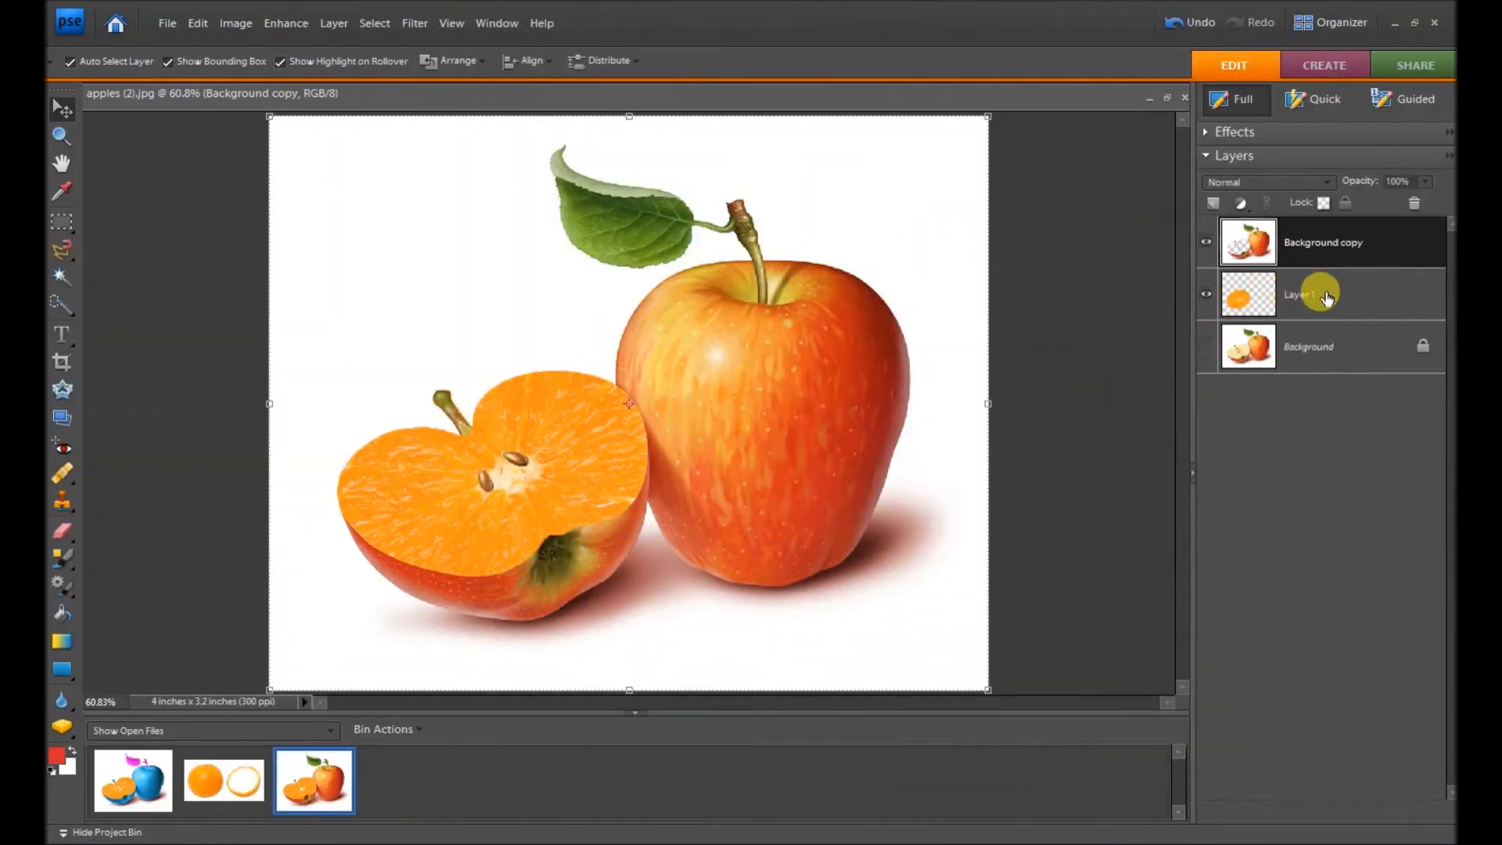
left_click(591, 460)
mouse_move(594, 465)
left_mouse_down()
mouse_move(580, 453)
mouse_move(588, 462)
left_mouse_up()
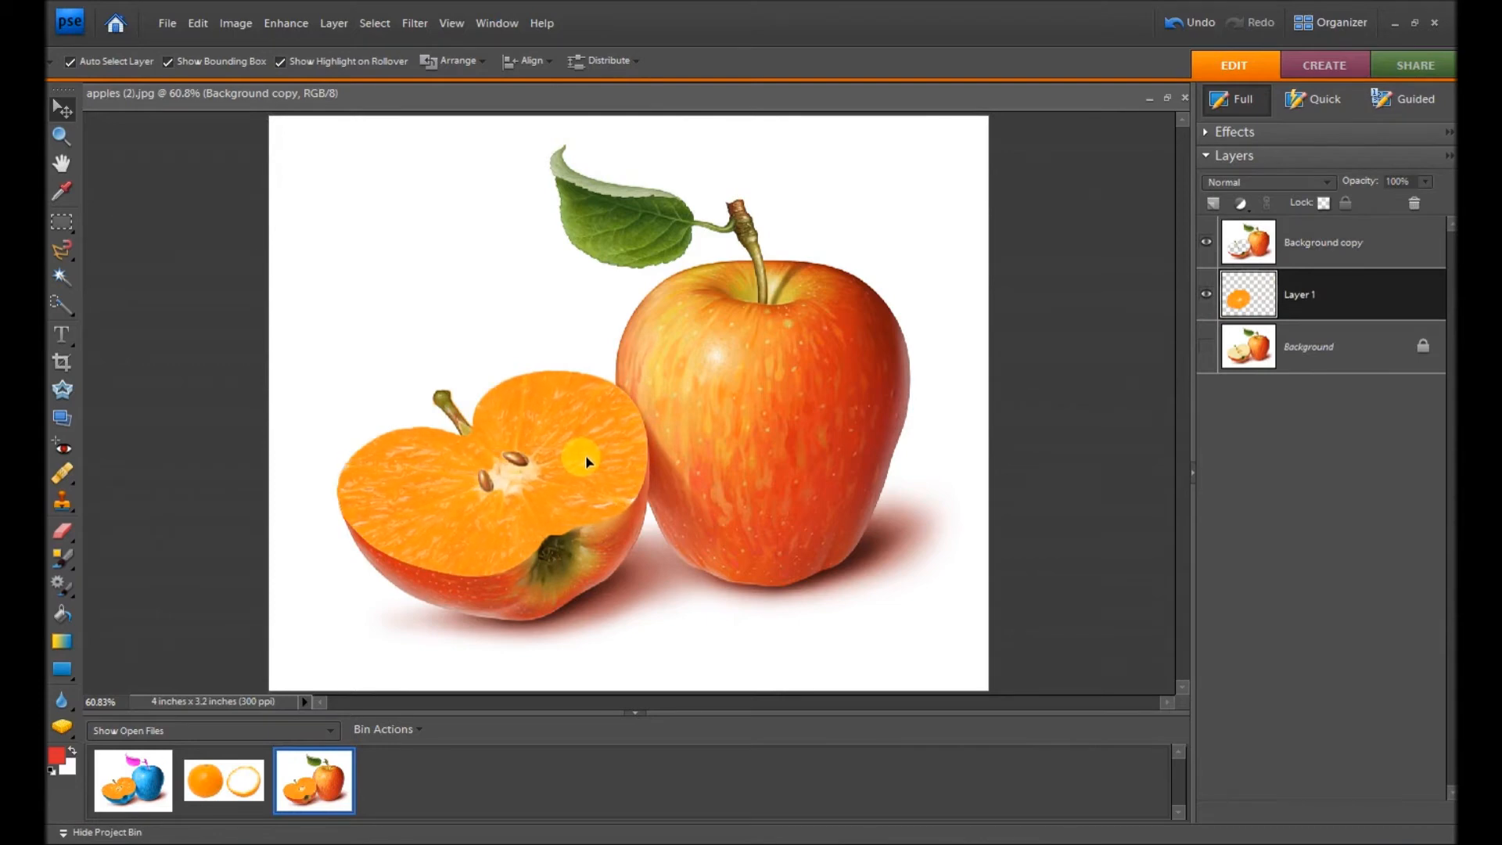
Step: Rename the orange pulp's layer as Orange
double_click(1298, 294)
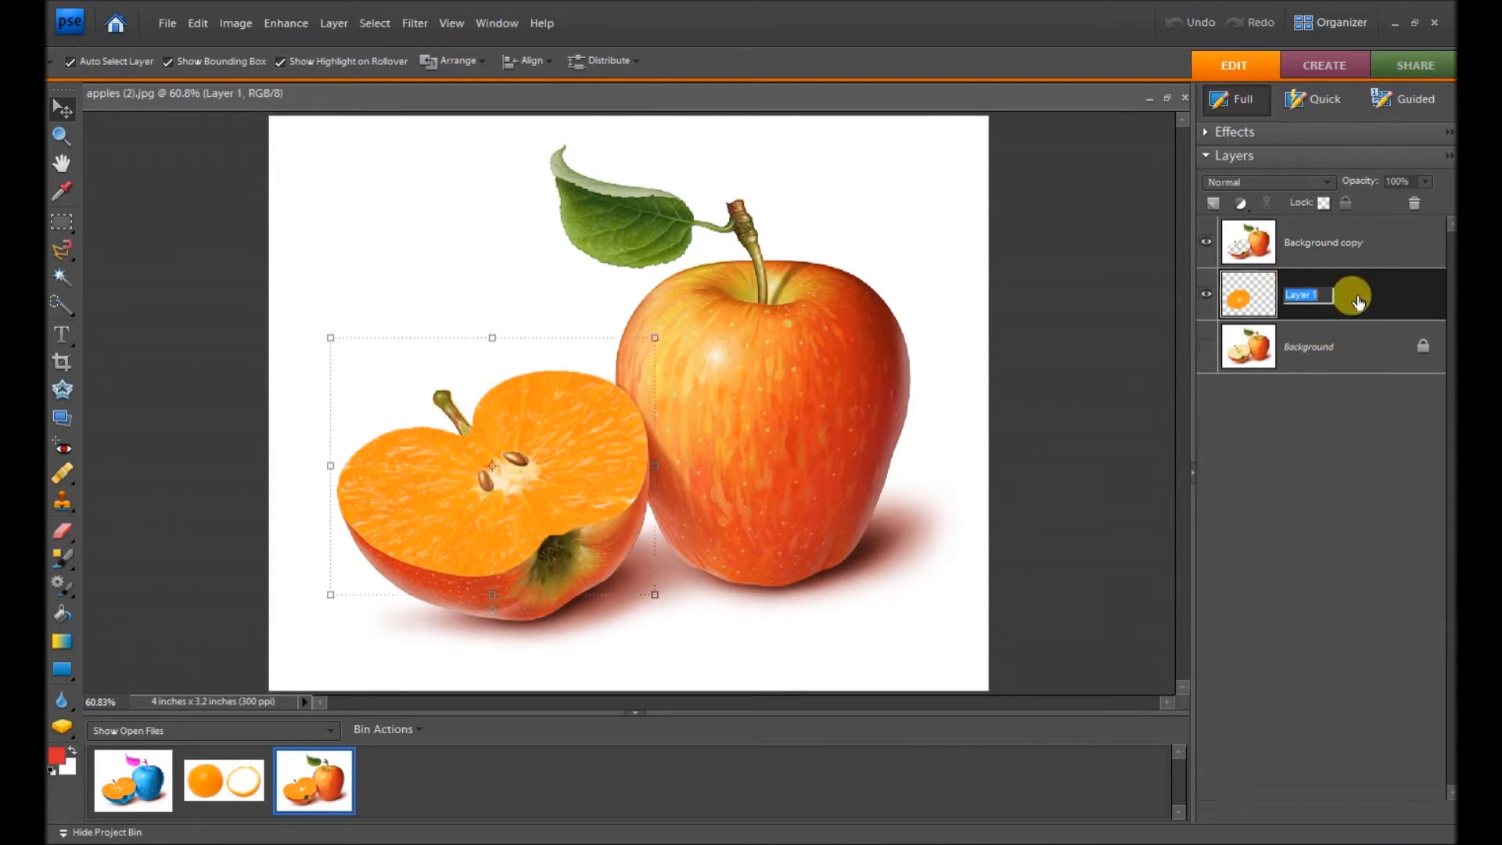
type("Oran")
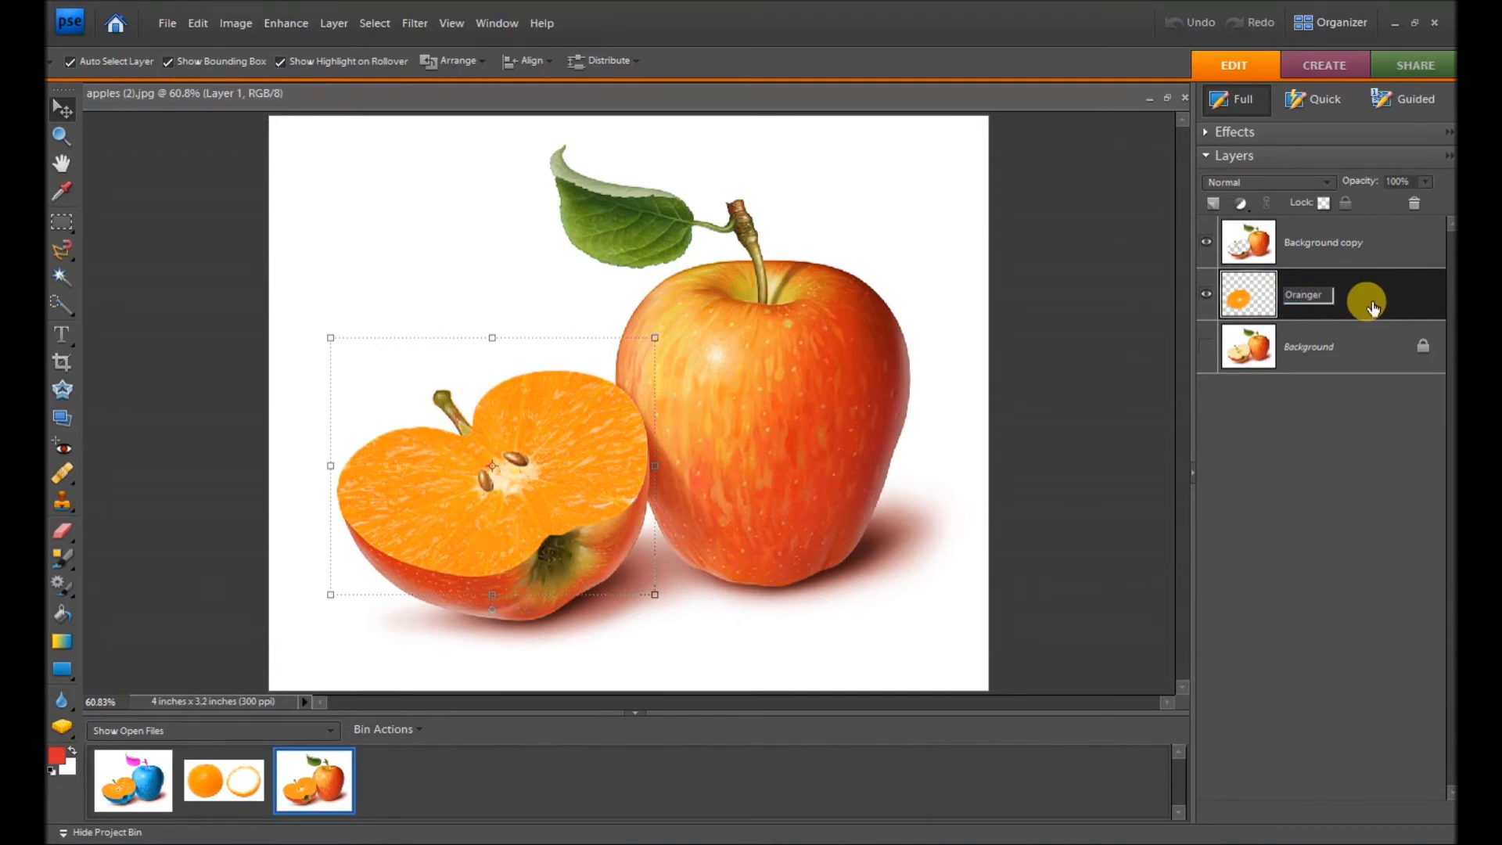
type("ger")
key("BackSpace")
key("Return")
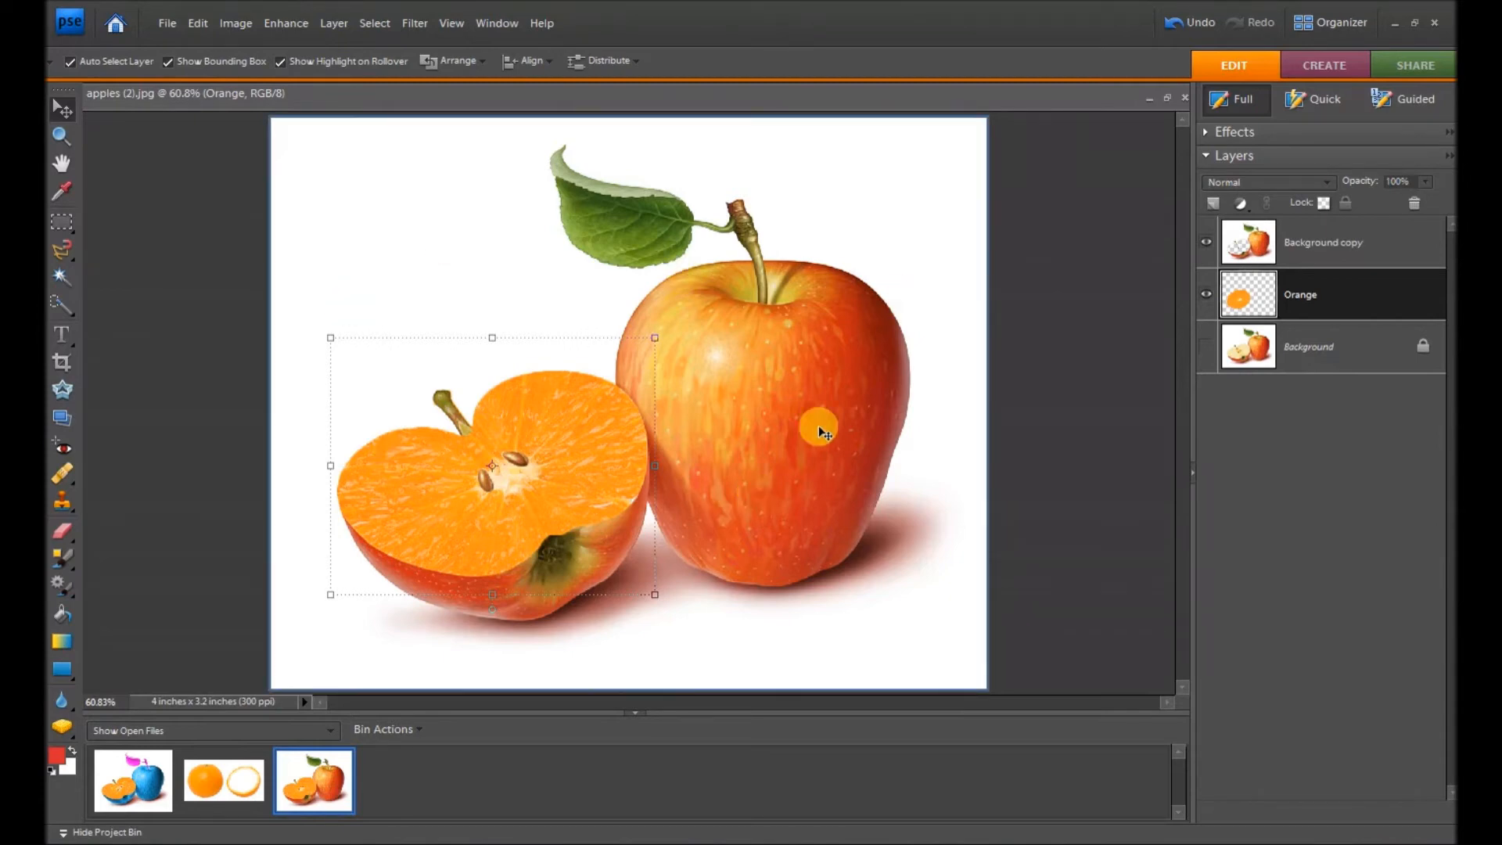
Step: Select the whole apple and the halved apple's red skin on the Background copy layer with the Quick Selection tool
left_click(796, 392)
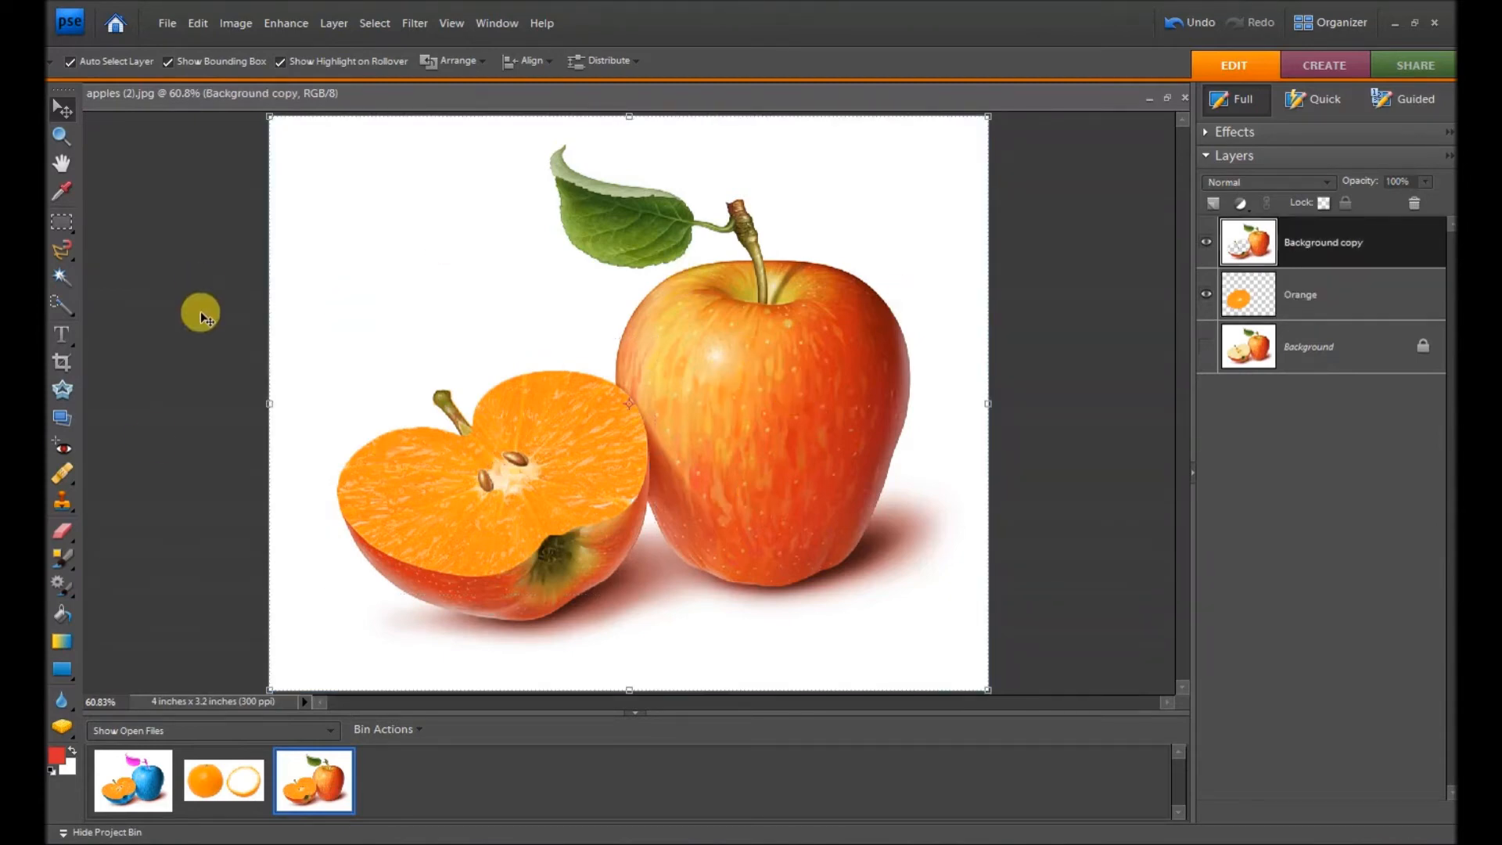
left_click(59, 304)
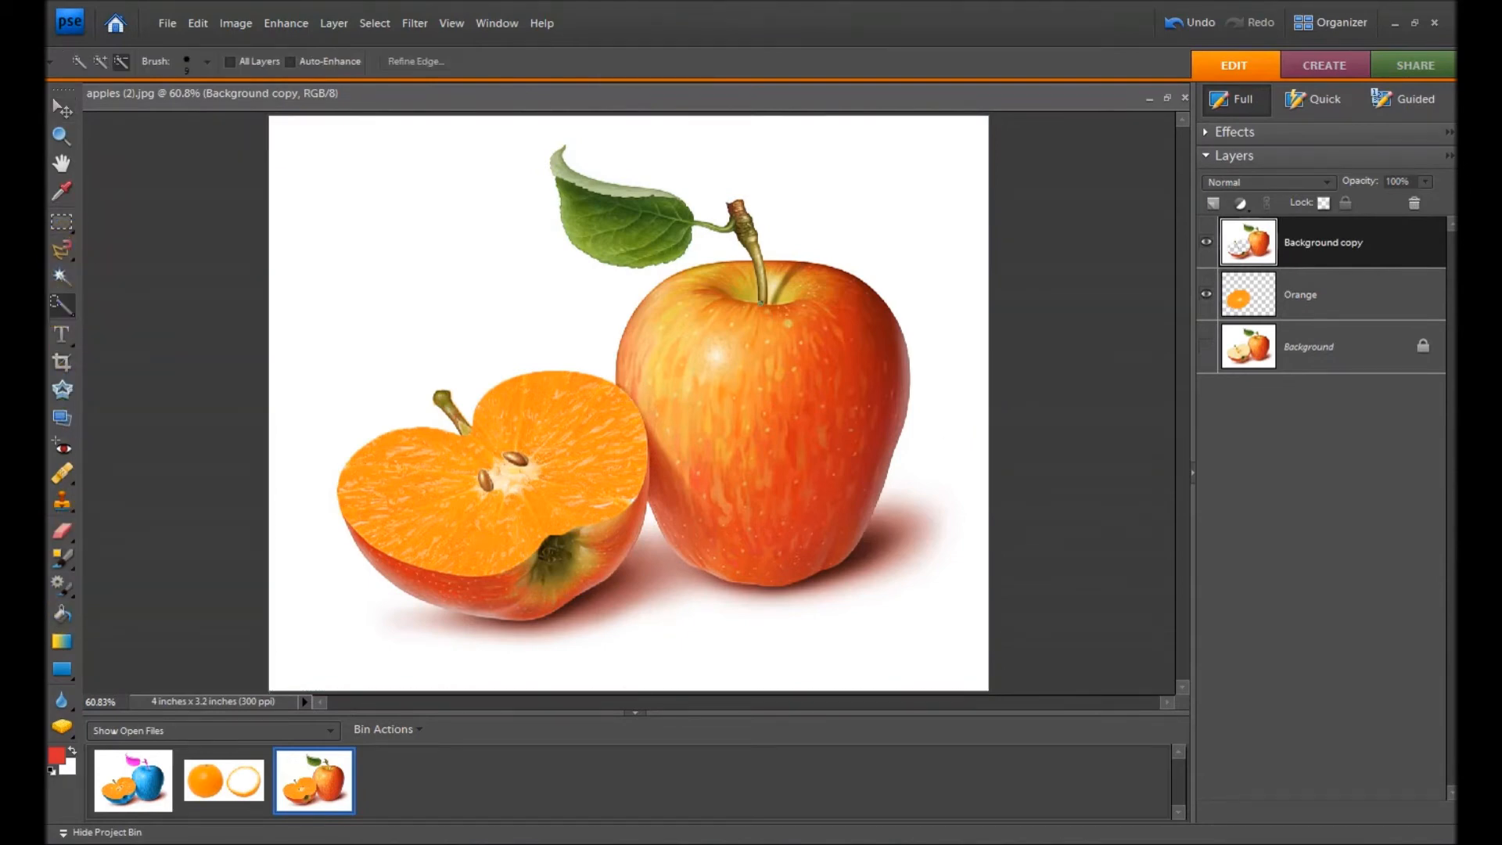
left_click_drag(711, 391, 756, 490)
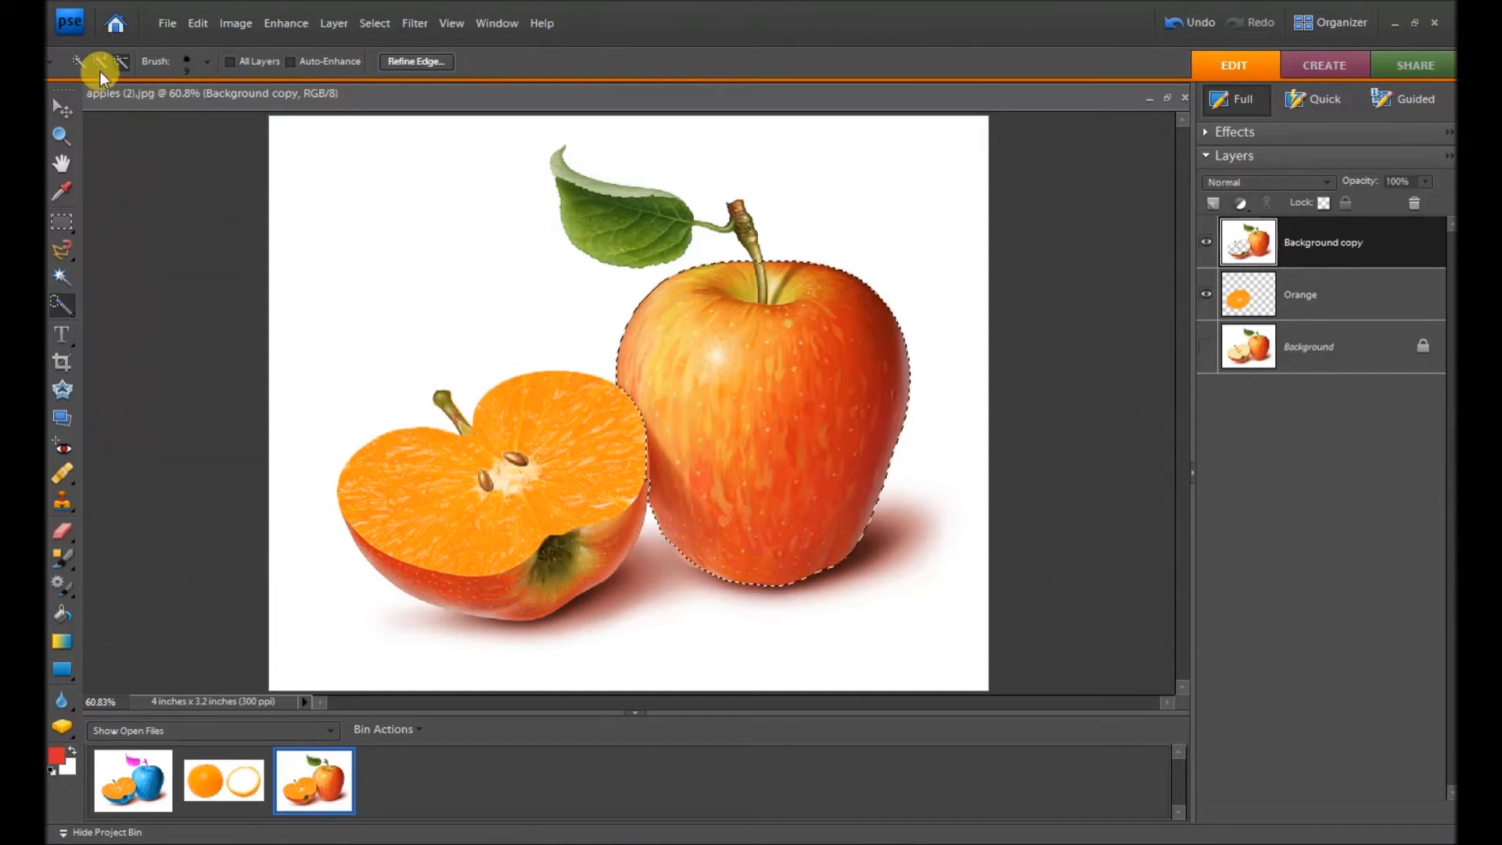
left_click_drag(349, 524, 374, 554)
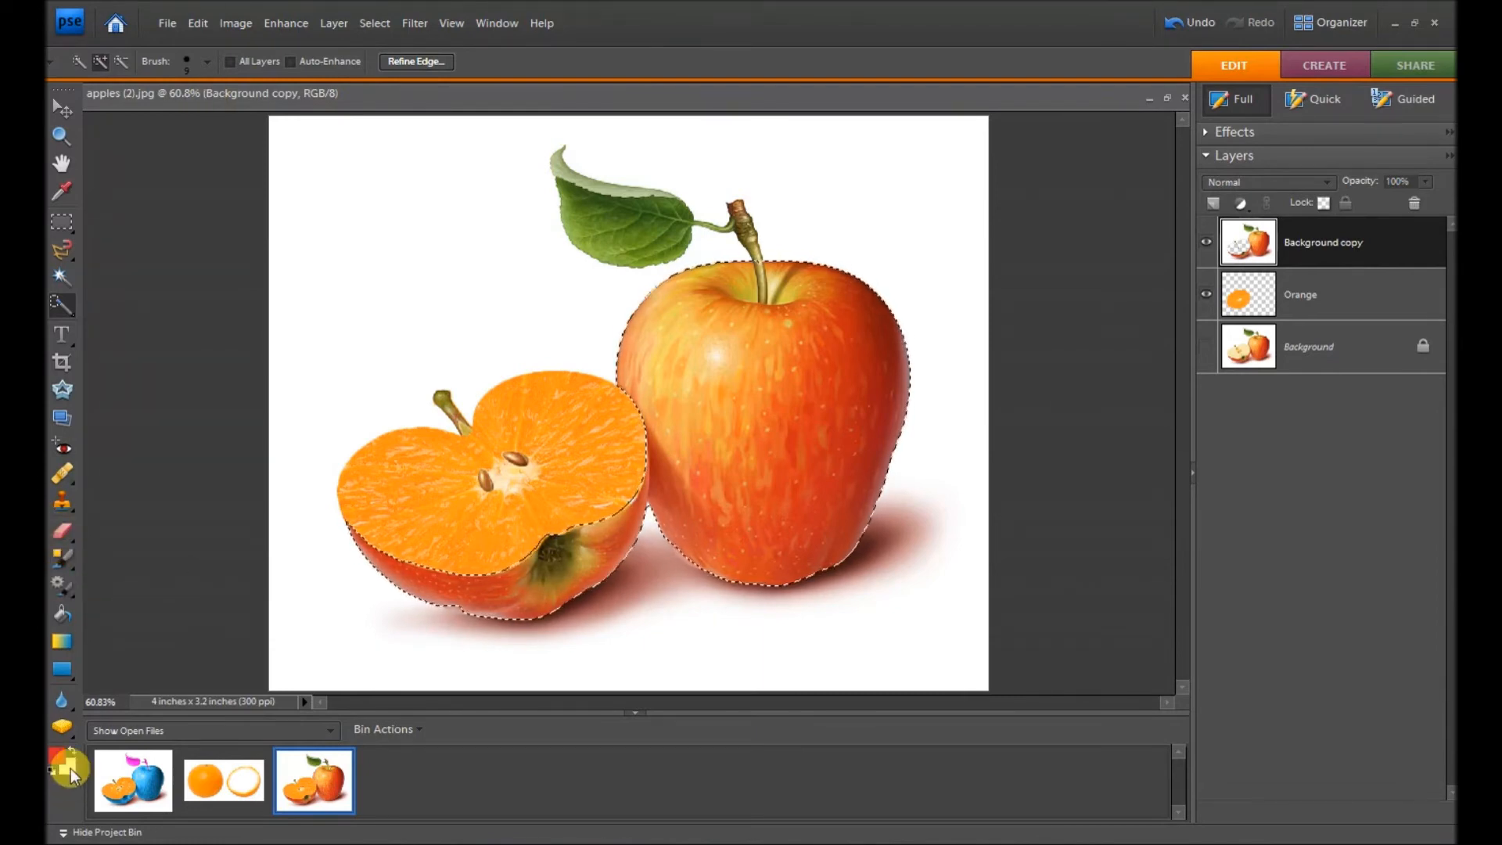
Step: Set the foreground color to a bright turquoise
left_click(55, 754)
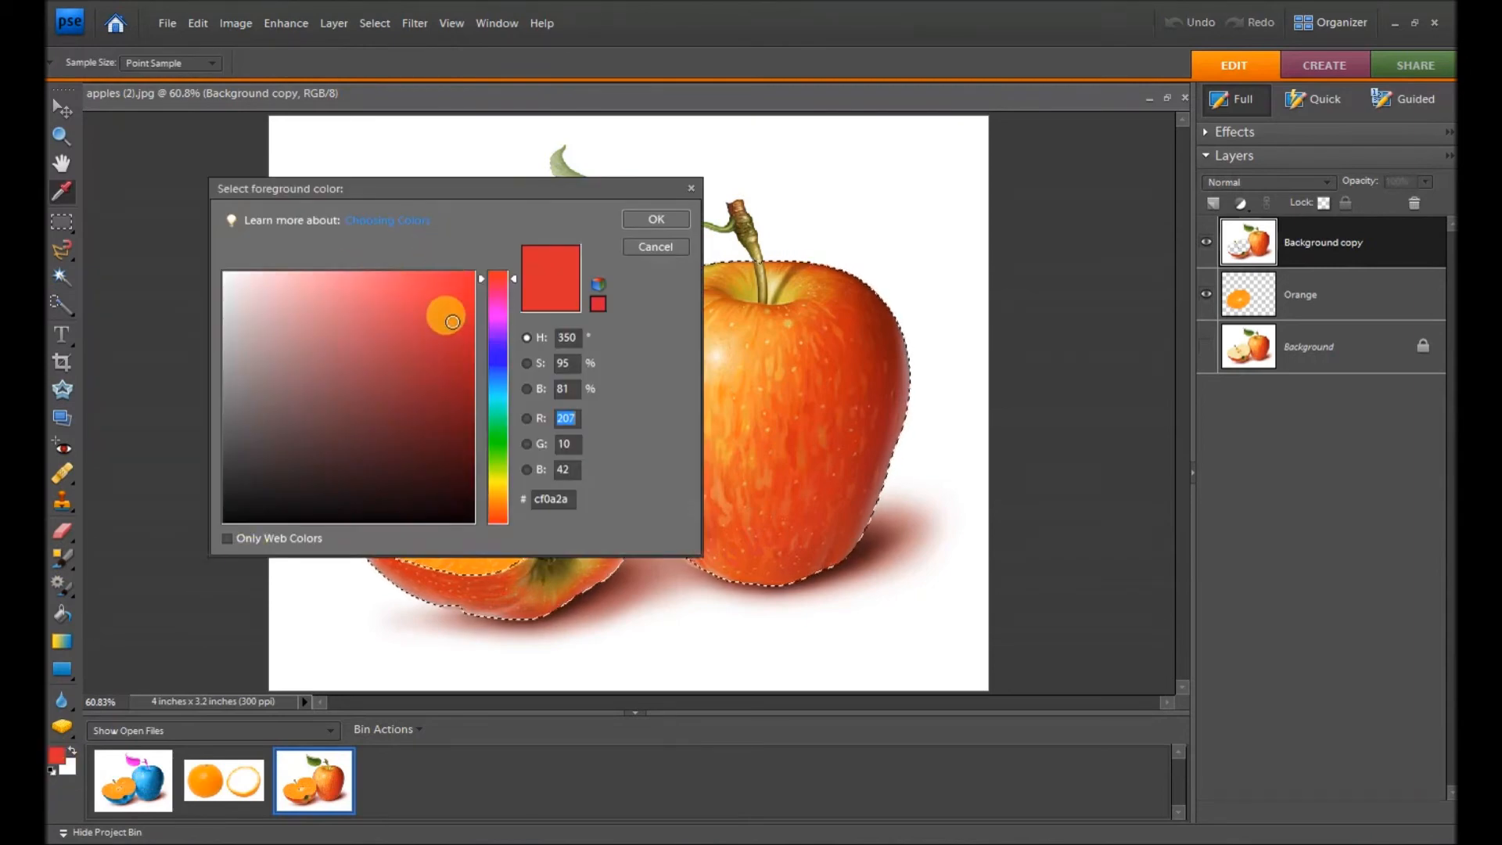
left_click(441, 385)
left_click(500, 400)
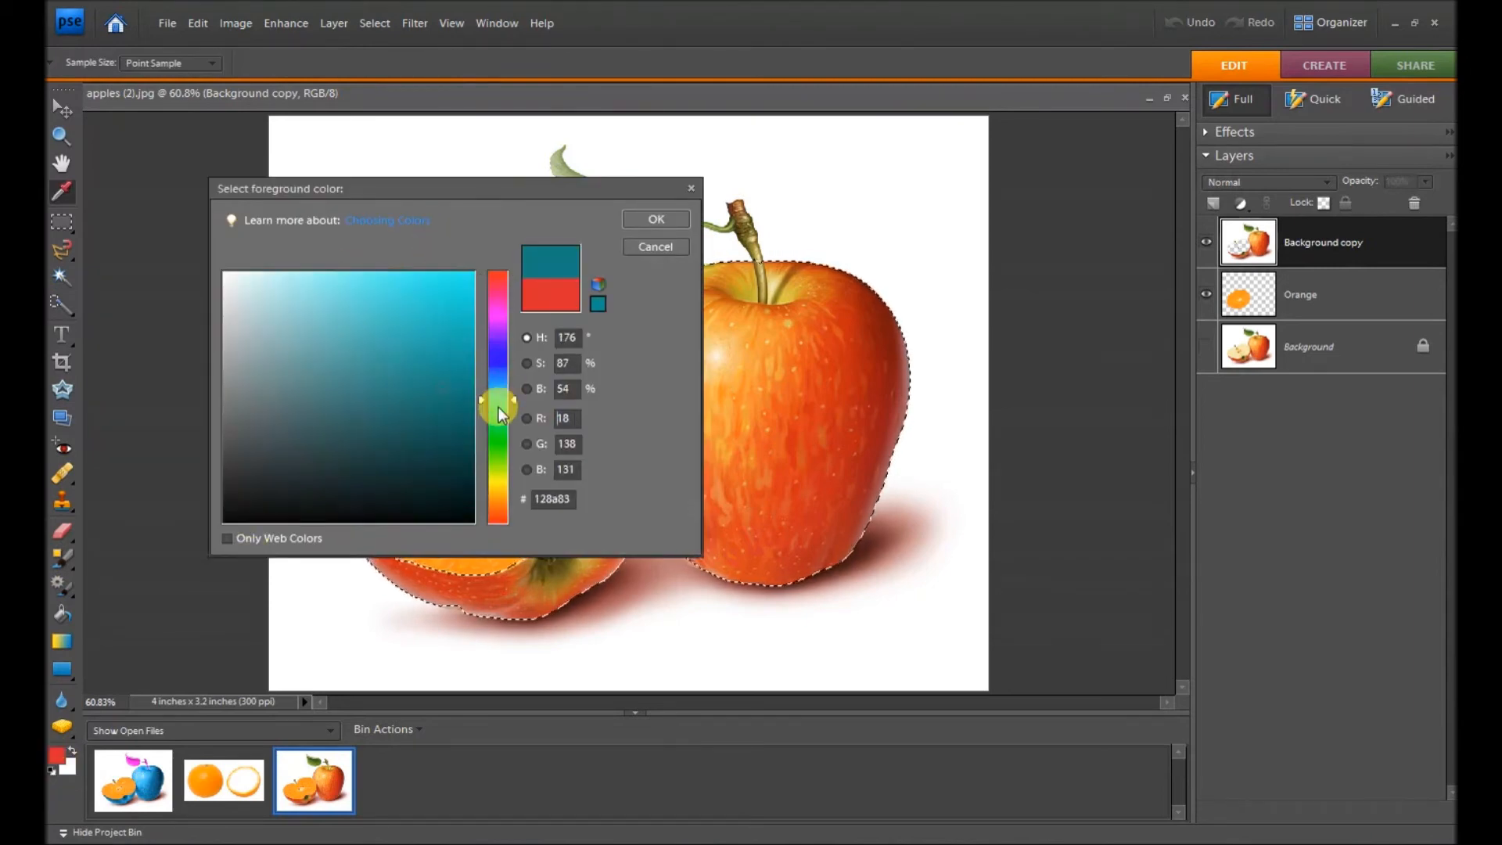
left_click(422, 290)
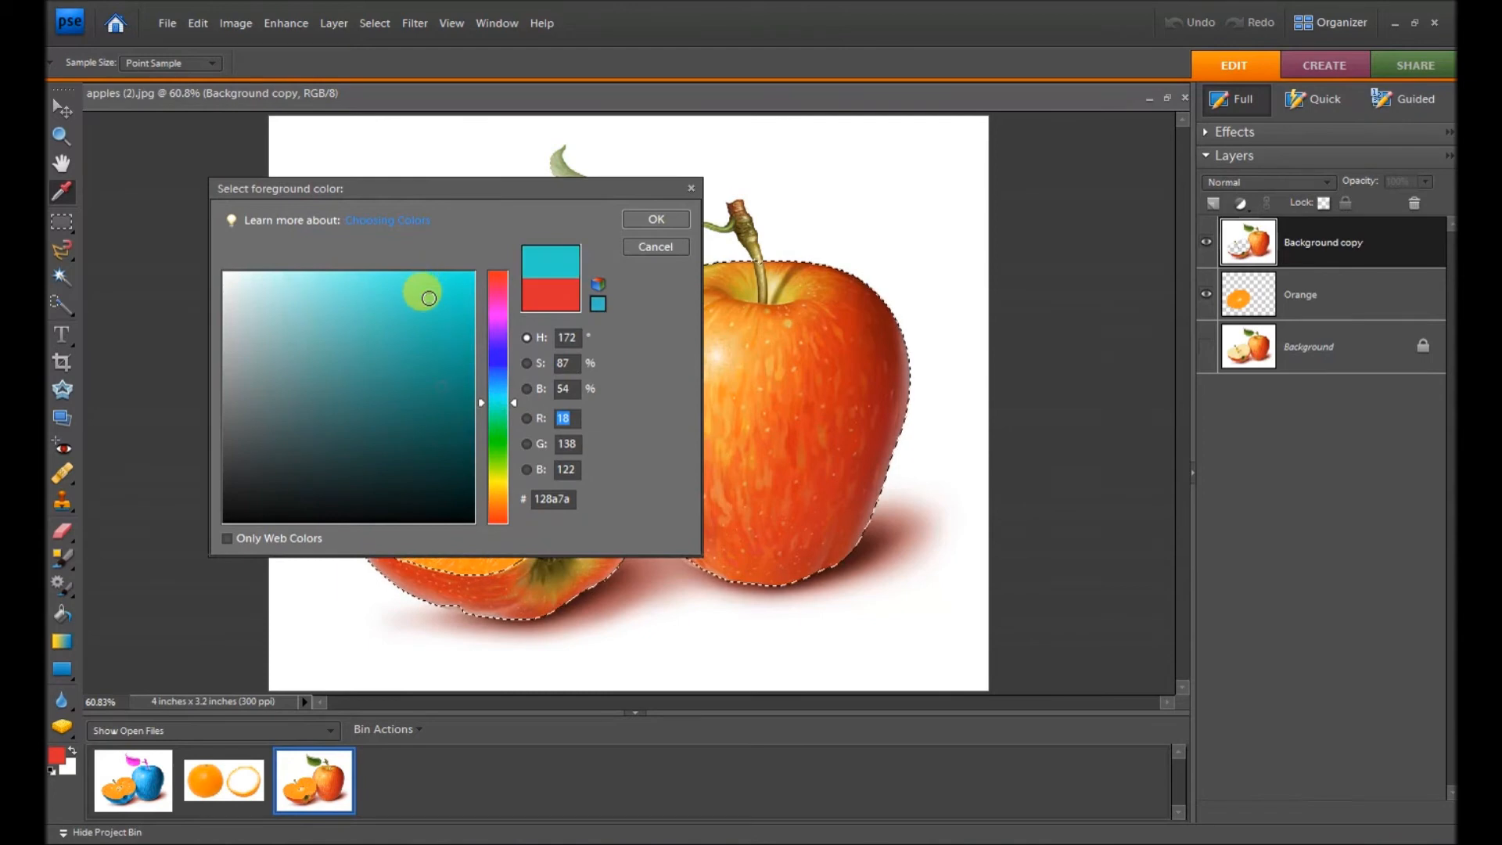
left_click(656, 220)
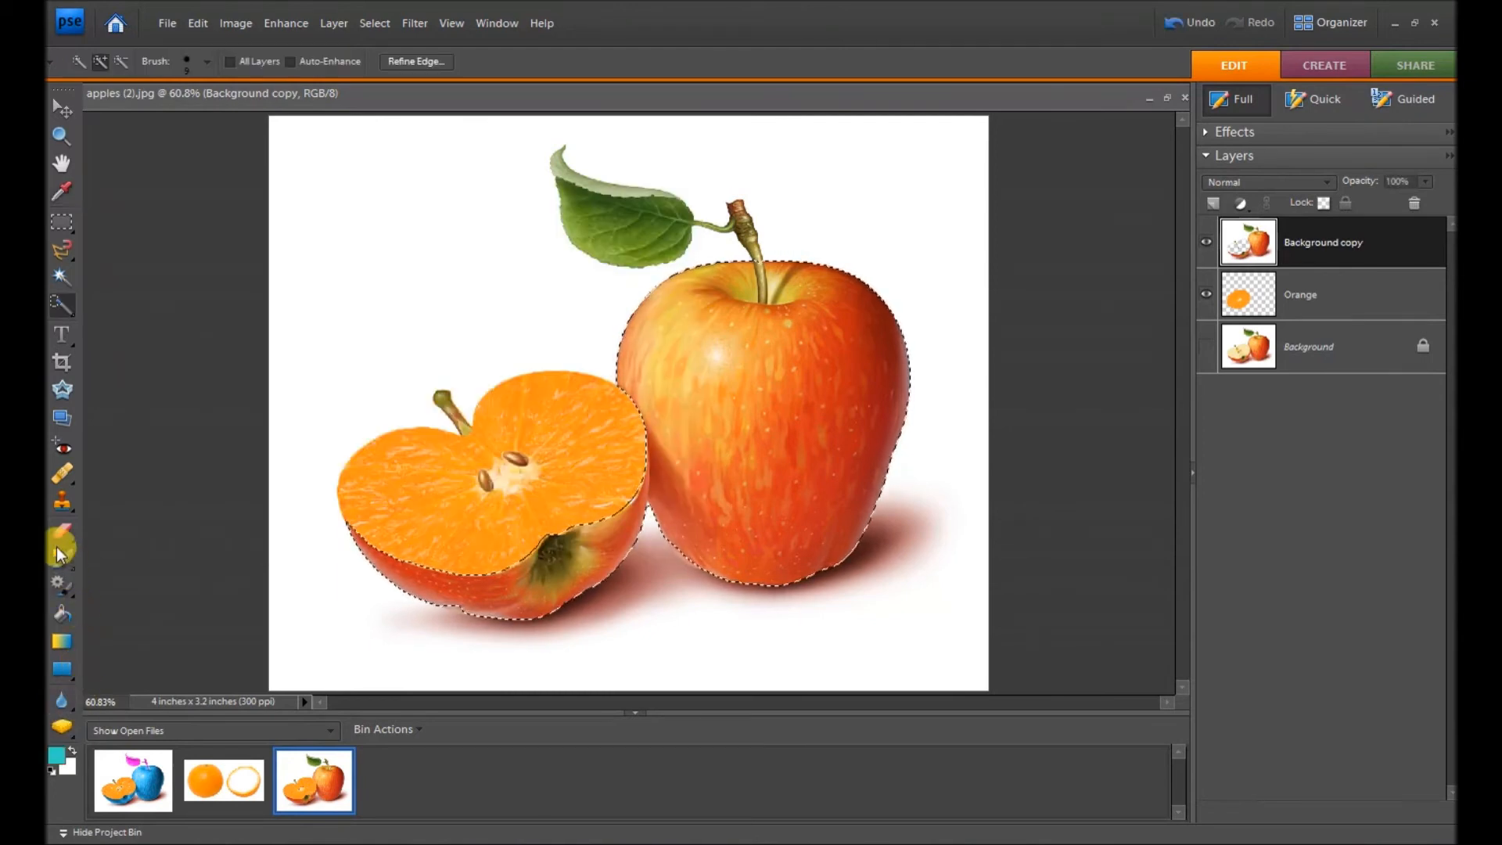
Step: Recolor the selected apple skins turquoise with the Color Replacement Tool, covering both fruits completely, and clear the selection
left_click_drag(59, 555, 133, 612)
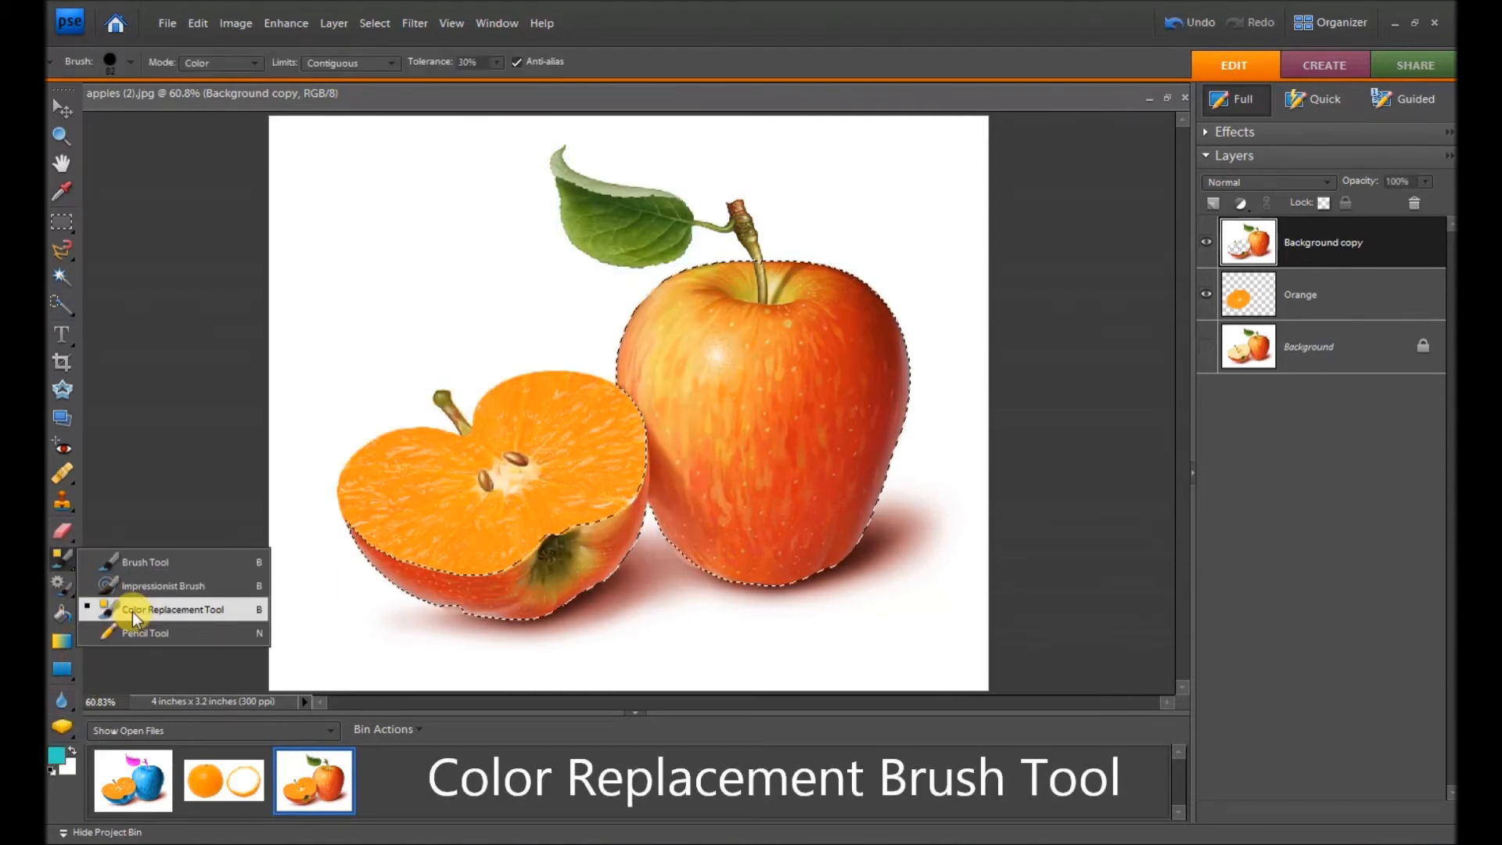
left_click(131, 610)
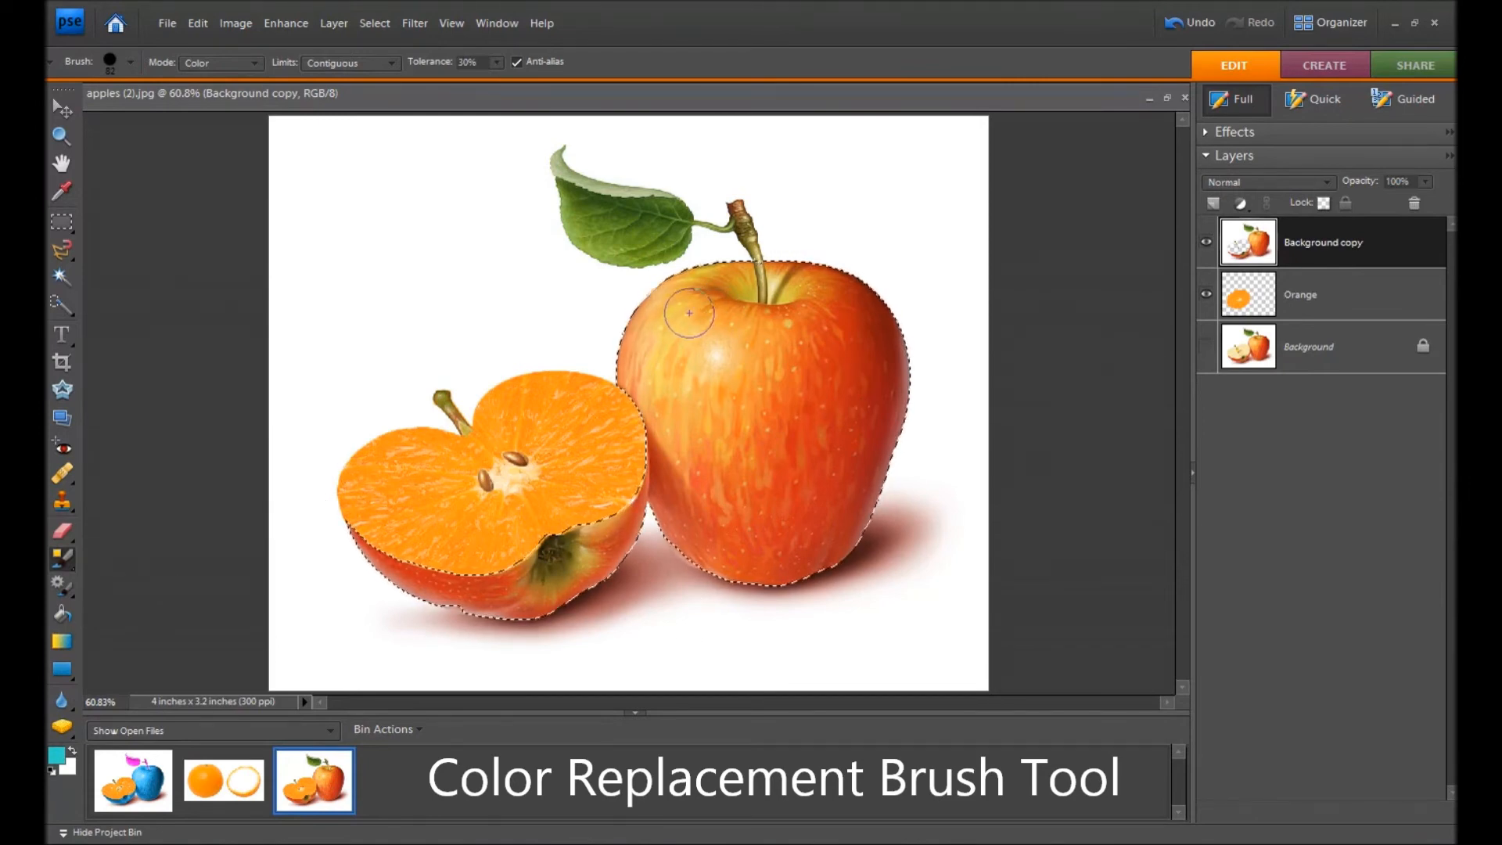
mouse_move(719, 290)
left_mouse_down()
mouse_move(677, 341)
mouse_move(706, 280)
mouse_move(641, 364)
left_mouse_up()
mouse_move(665, 313)
left_mouse_down()
mouse_move(655, 405)
mouse_move(695, 492)
mouse_move(682, 426)
mouse_move(710, 544)
mouse_move(839, 568)
mouse_move(808, 523)
mouse_move(880, 512)
mouse_move(759, 465)
mouse_move(778, 458)
mouse_move(774, 340)
mouse_move(818, 340)
mouse_move(743, 328)
mouse_move(762, 309)
mouse_move(736, 328)
mouse_move(688, 294)
mouse_move(732, 288)
mouse_move(722, 337)
mouse_move(880, 323)
mouse_move(791, 266)
left_mouse_up()
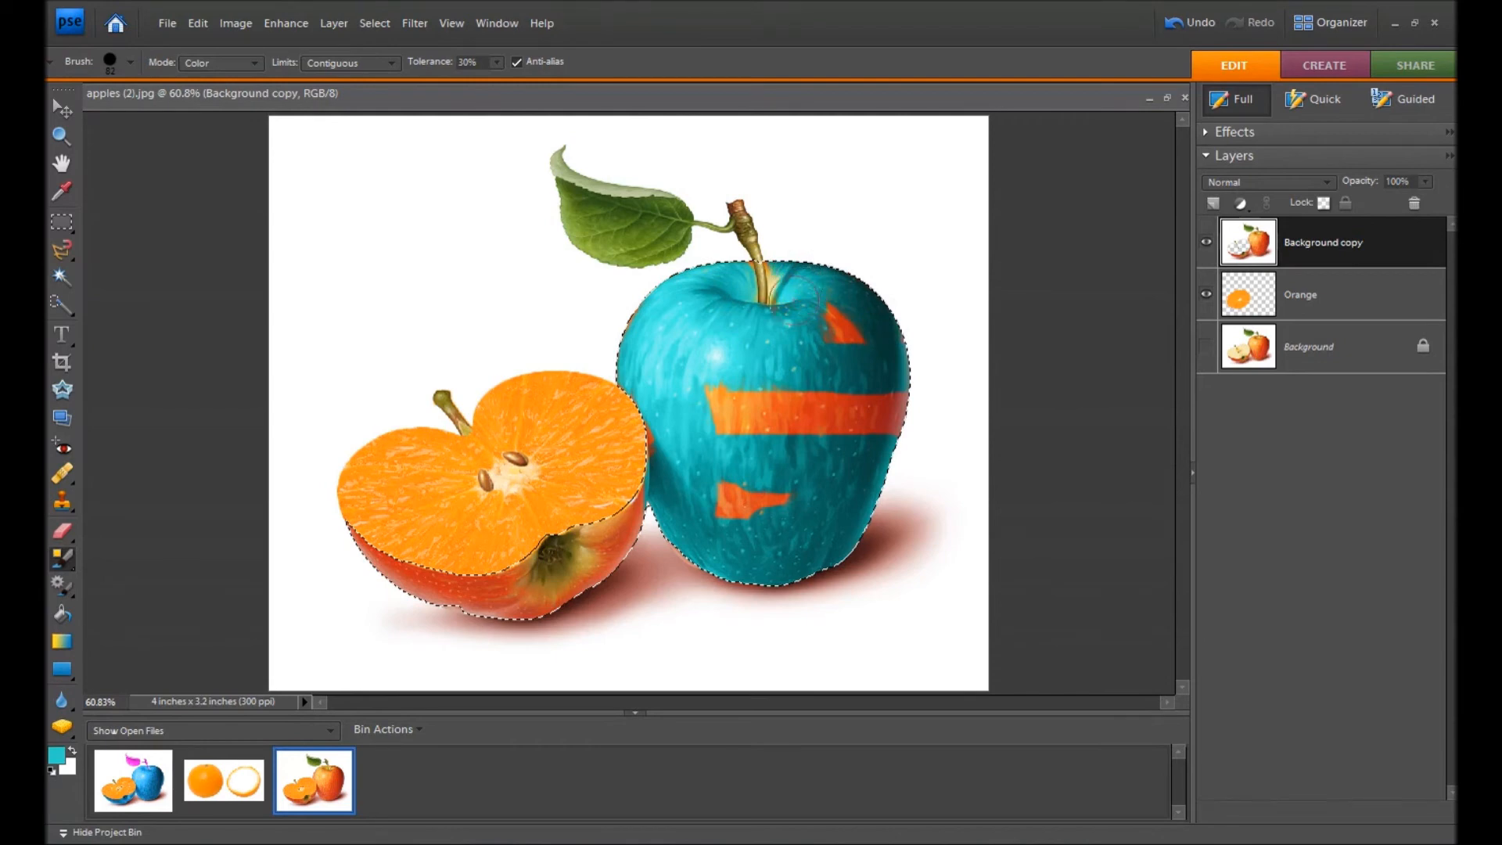
mouse_move(786, 313)
left_mouse_down()
mouse_move(857, 347)
mouse_move(869, 395)
mouse_move(770, 394)
mouse_move(821, 420)
mouse_move(734, 443)
mouse_move(881, 449)
mouse_move(951, 409)
mouse_move(867, 523)
mouse_move(783, 447)
mouse_move(810, 512)
mouse_move(827, 514)
mouse_move(770, 526)
mouse_move(670, 504)
mouse_move(688, 540)
mouse_move(608, 553)
mouse_move(614, 512)
mouse_move(646, 481)
mouse_move(602, 532)
left_mouse_up()
mouse_move(467, 565)
left_mouse_down()
mouse_move(604, 568)
mouse_move(665, 540)
mouse_move(498, 617)
mouse_move(599, 581)
mouse_move(403, 583)
mouse_move(470, 603)
mouse_move(325, 533)
mouse_move(442, 596)
mouse_move(347, 516)
mouse_move(466, 618)
mouse_move(524, 618)
left_mouse_up()
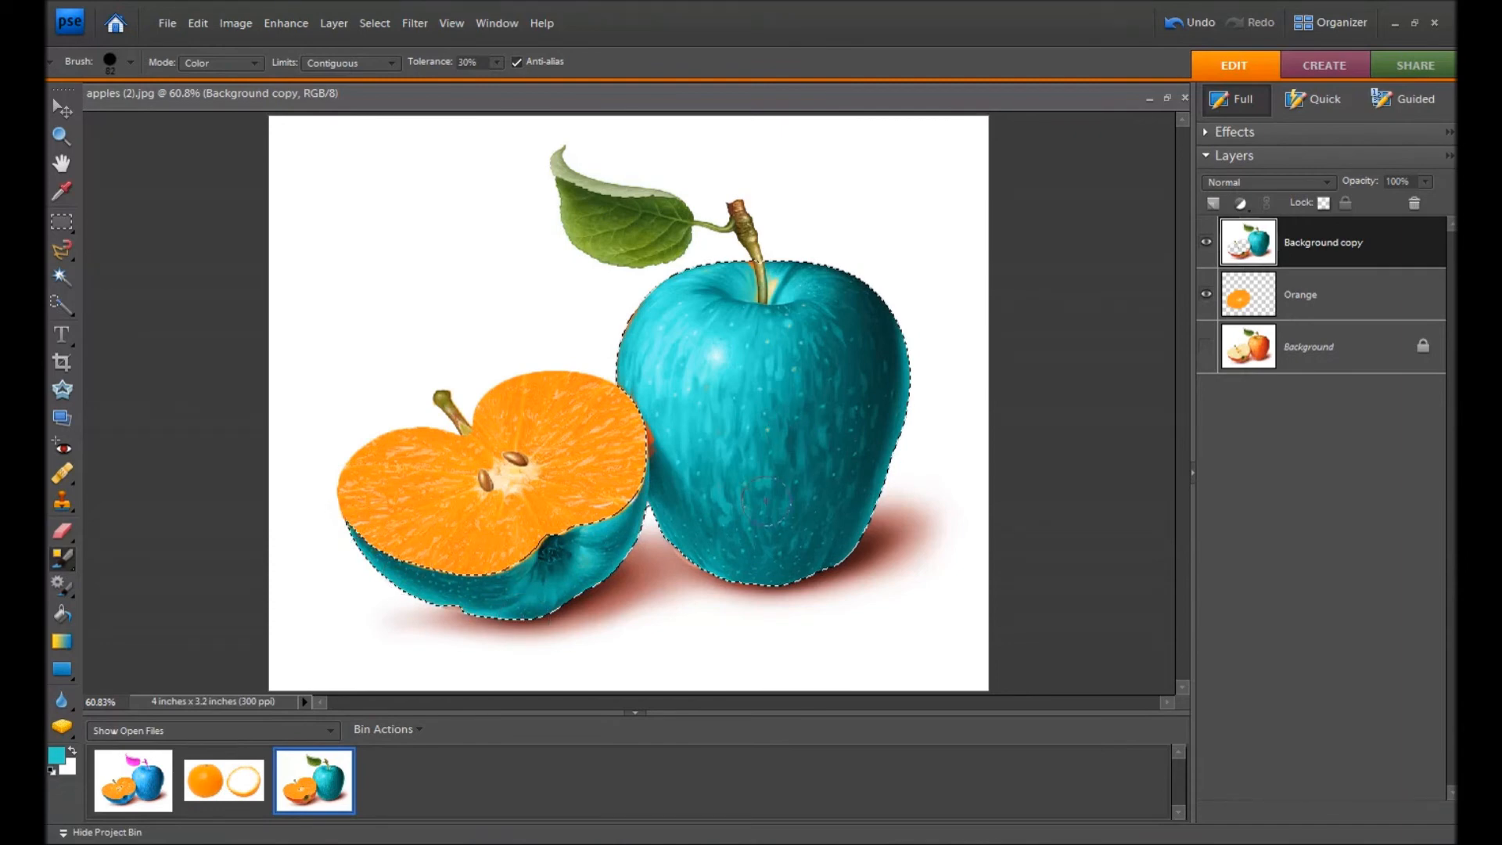
key("ctrl+d")
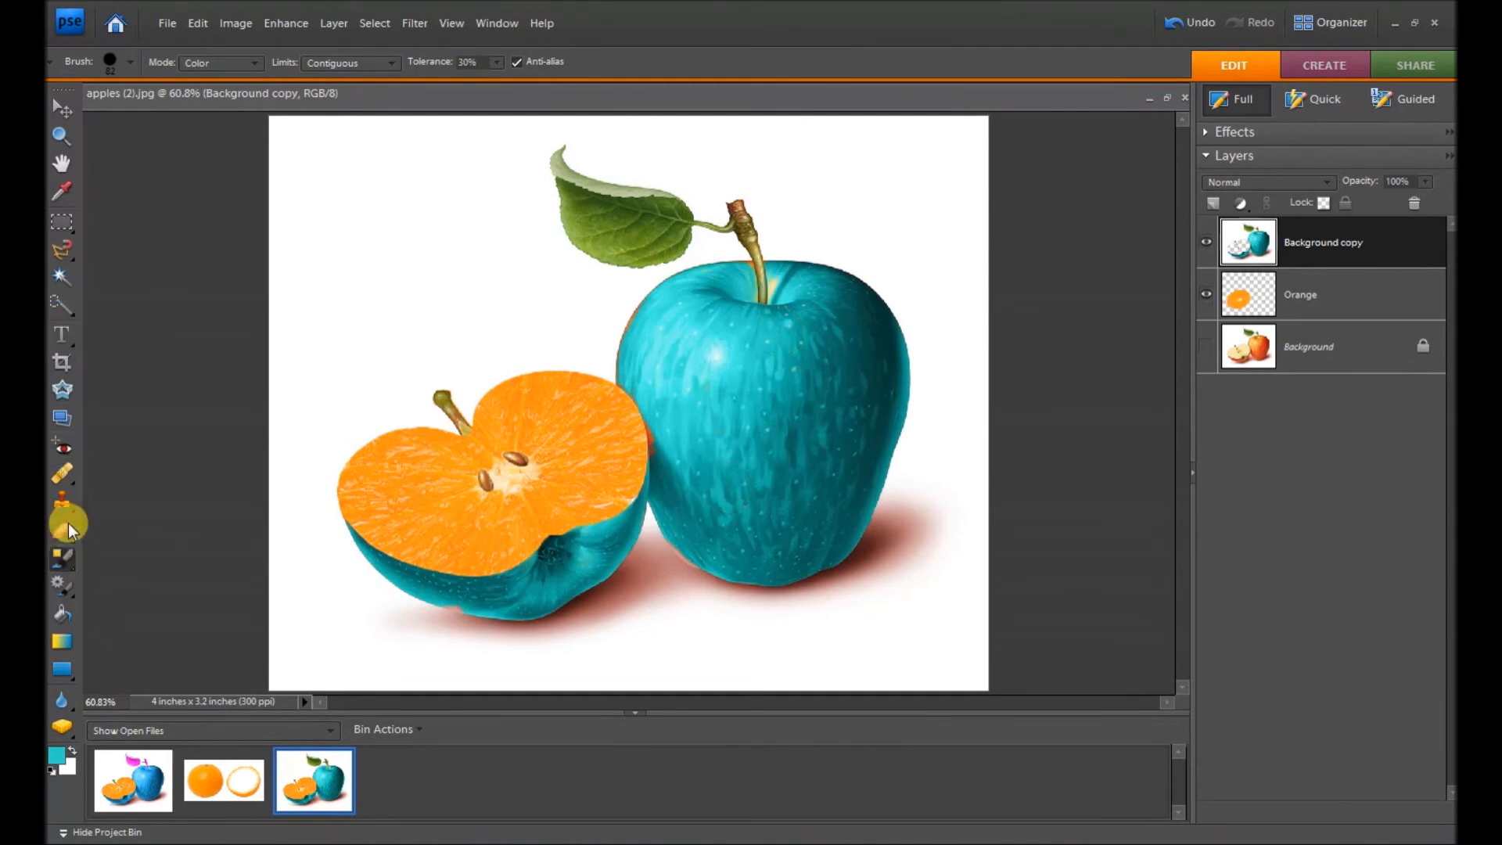
Step: Select the leaf and both stems with the Quick Selection tool, subtracting the surplus areas around them
left_click(63, 308)
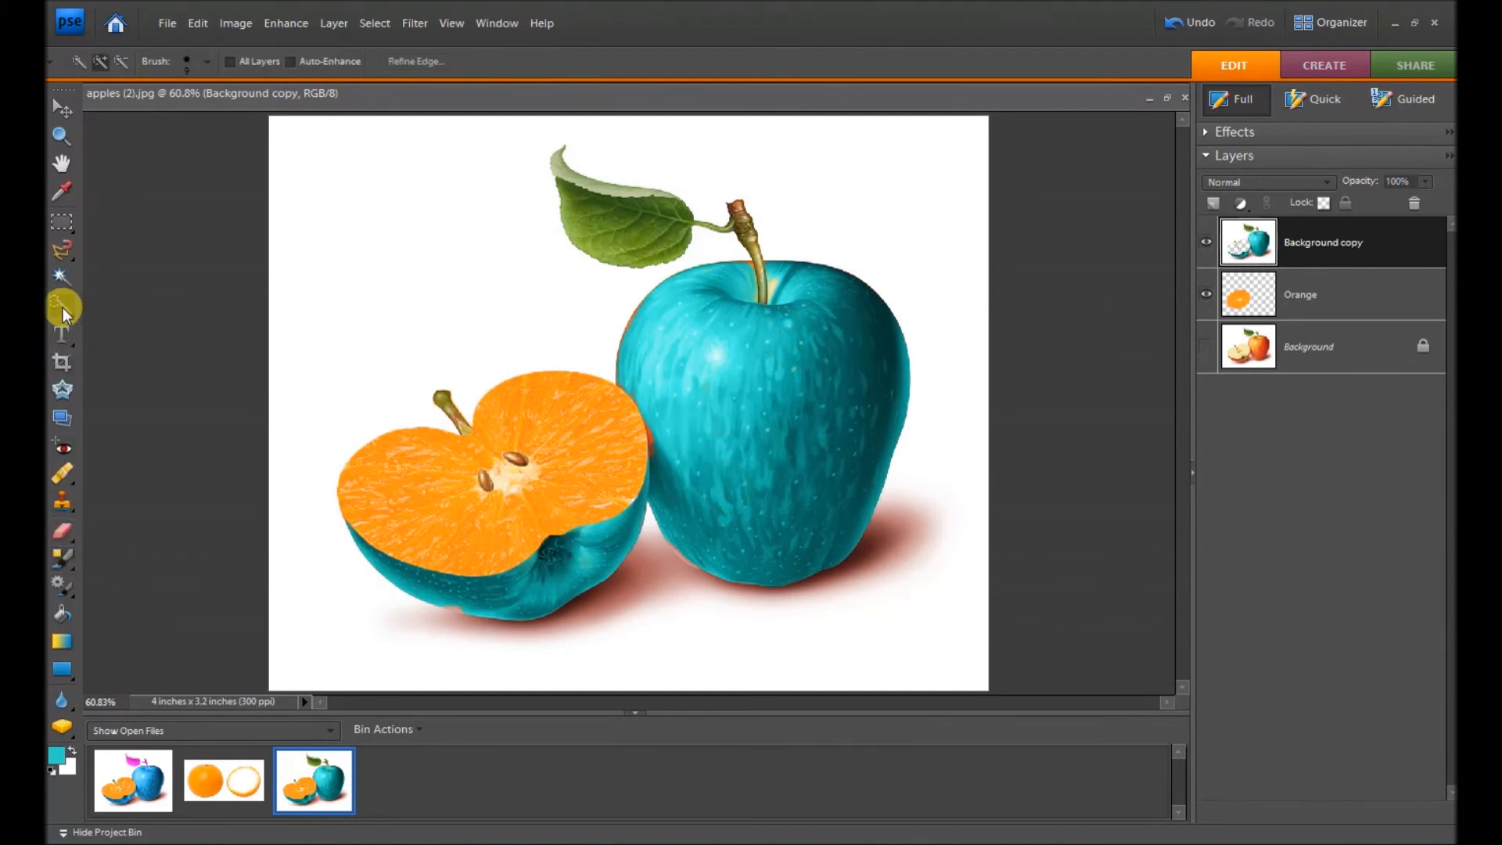
left_click_drag(456, 422, 442, 397)
left_click(567, 168)
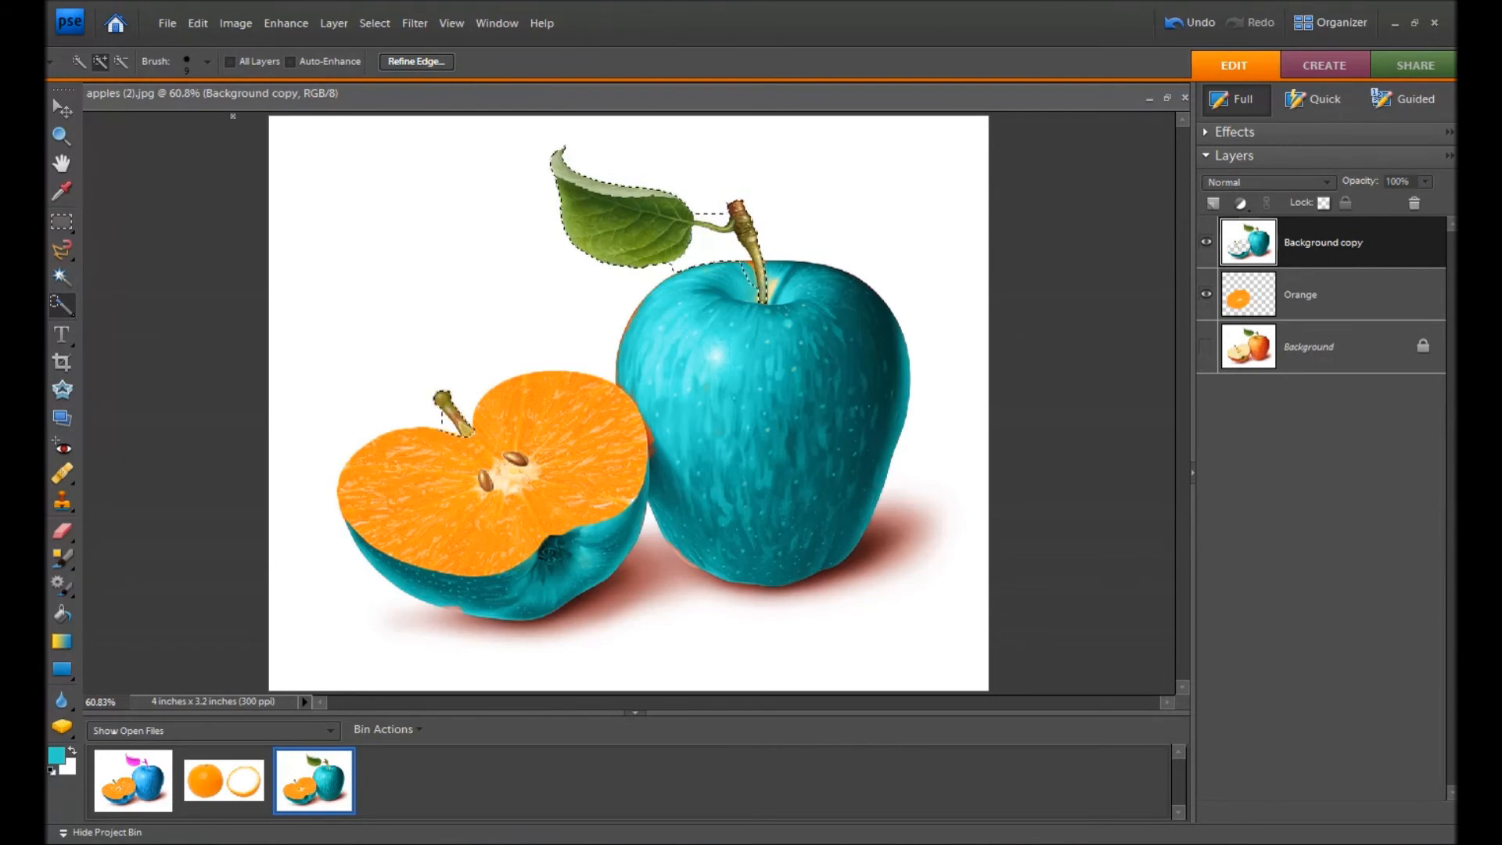
left_click(110, 60)
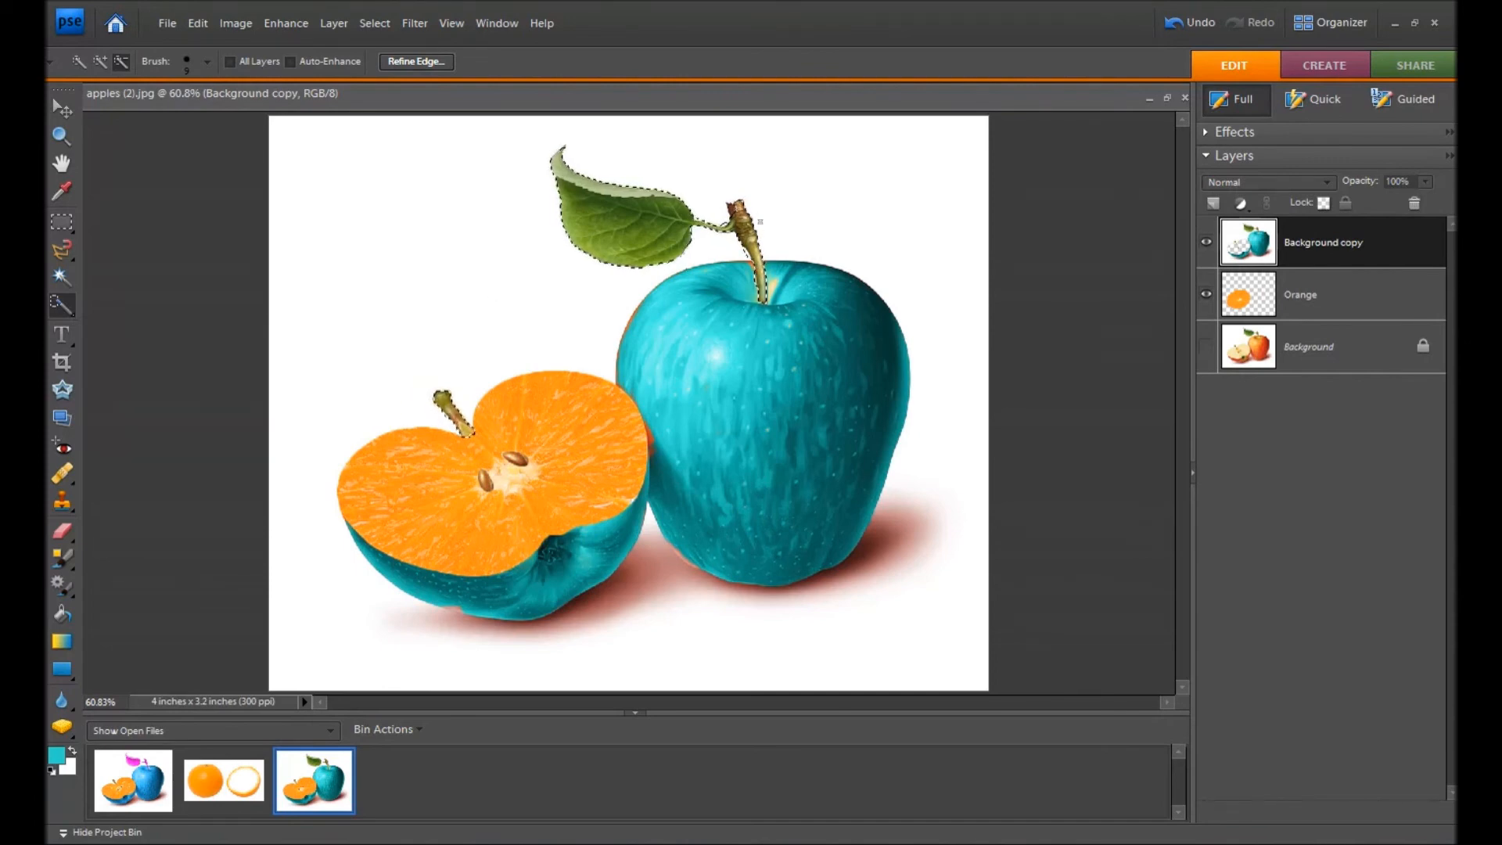
Step: Set the foreground color to magenta pink, e429c7
left_click(56, 754)
left_click(498, 306)
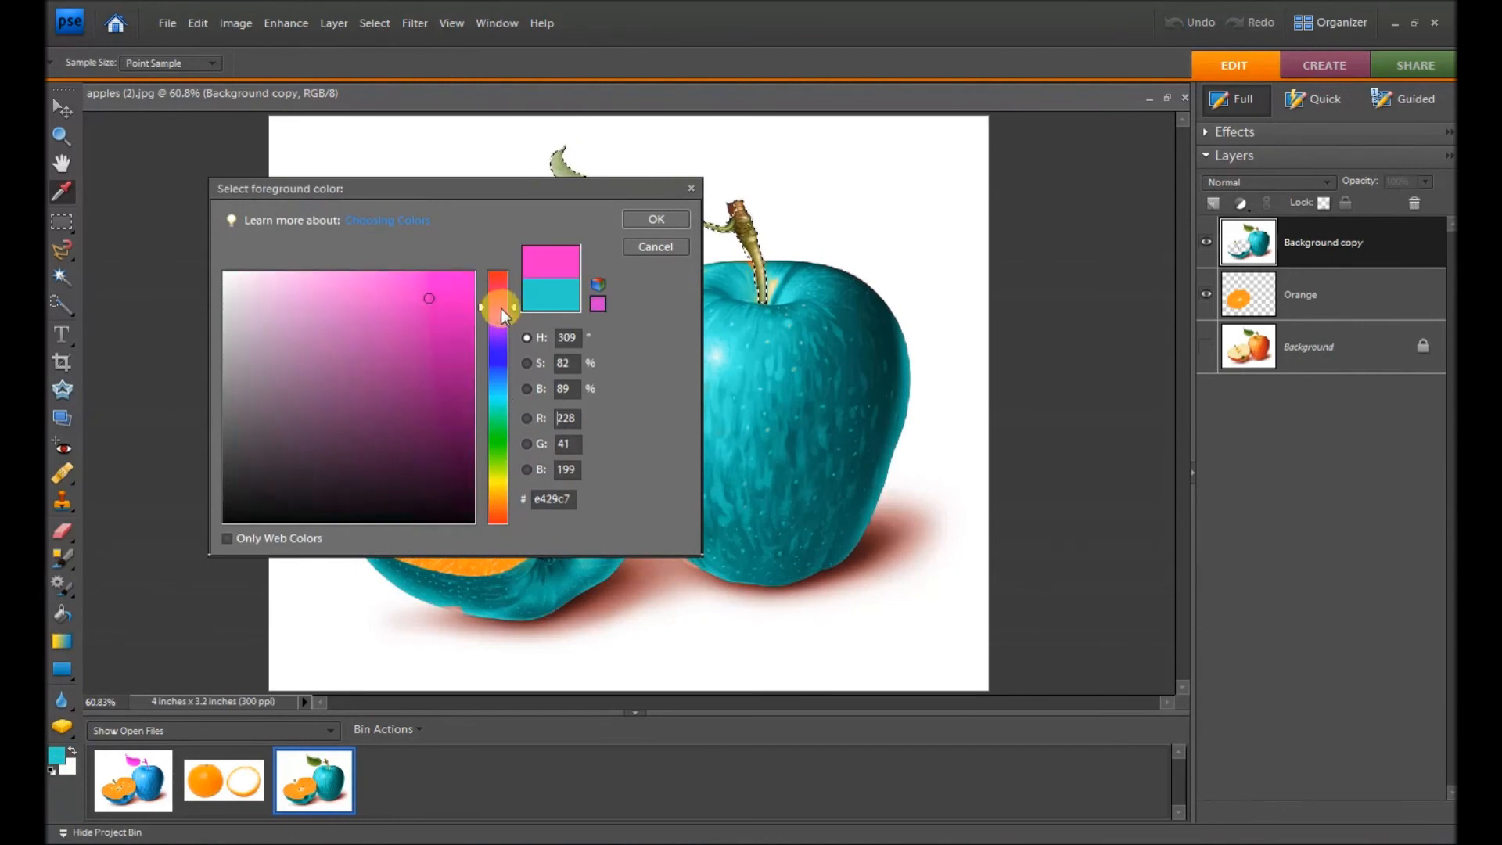
left_click(628, 221)
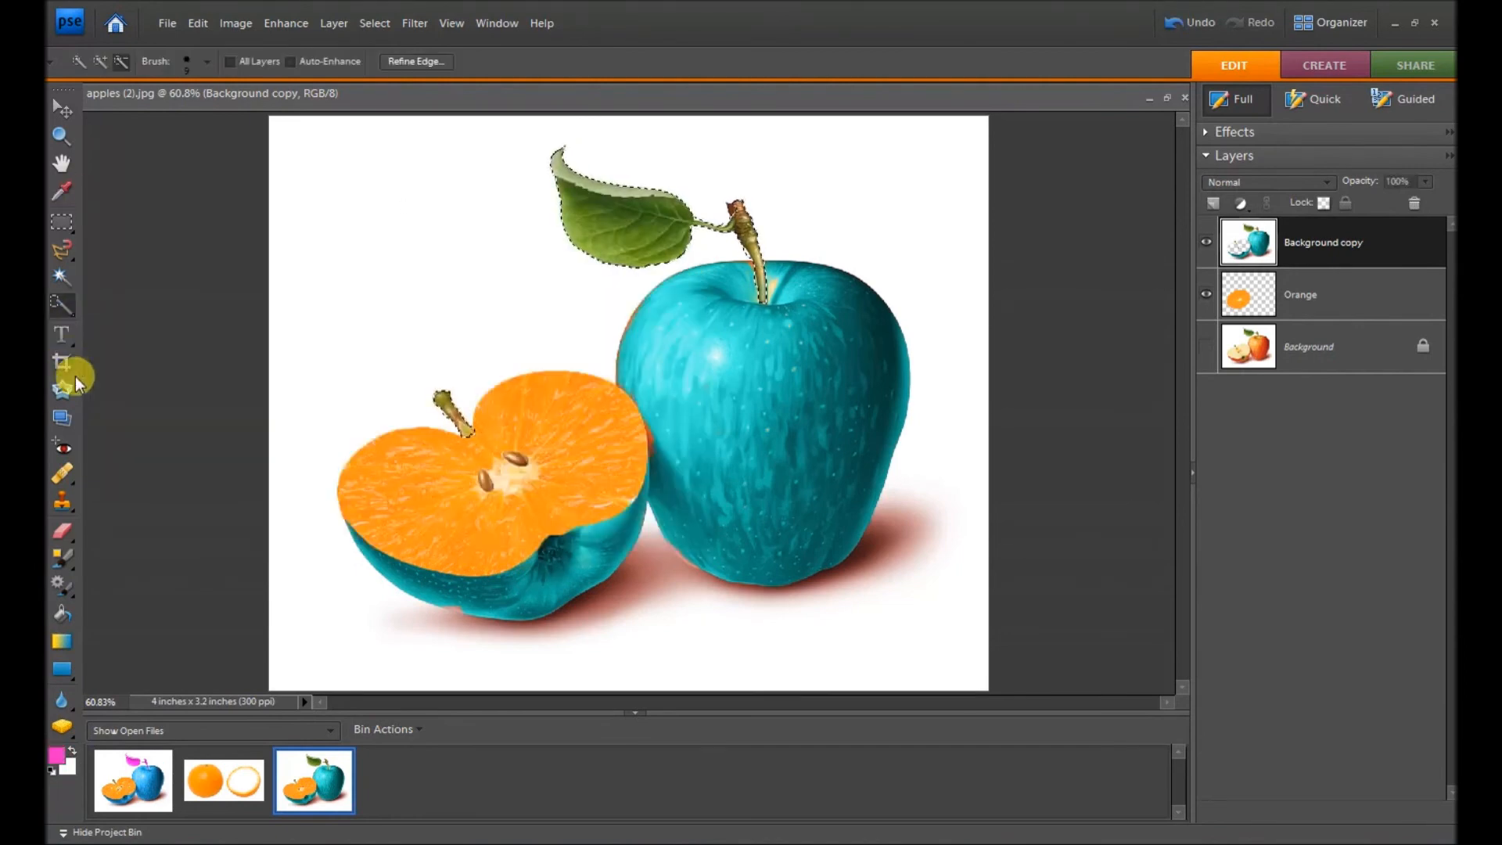
Step: Recolor the selected stems and leaf pink with the Color Replacement Tool and clear the selection
left_click(62, 555)
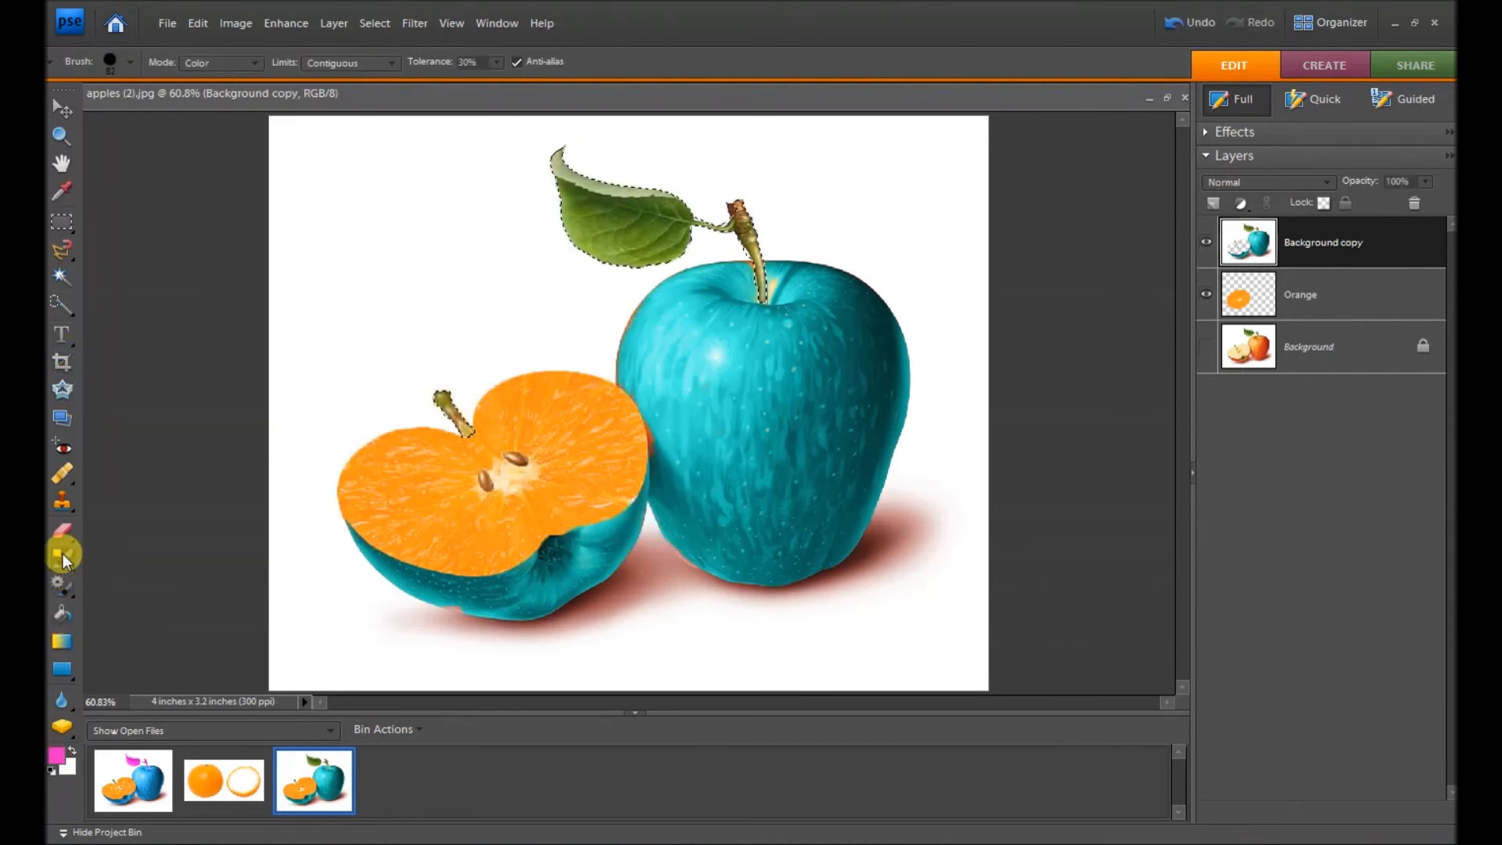
left_click_drag(460, 429, 436, 381)
mouse_move(552, 178)
left_mouse_down()
mouse_move(709, 224)
mouse_move(562, 168)
mouse_move(596, 256)
mouse_move(691, 204)
mouse_move(750, 245)
mouse_move(742, 292)
left_mouse_up()
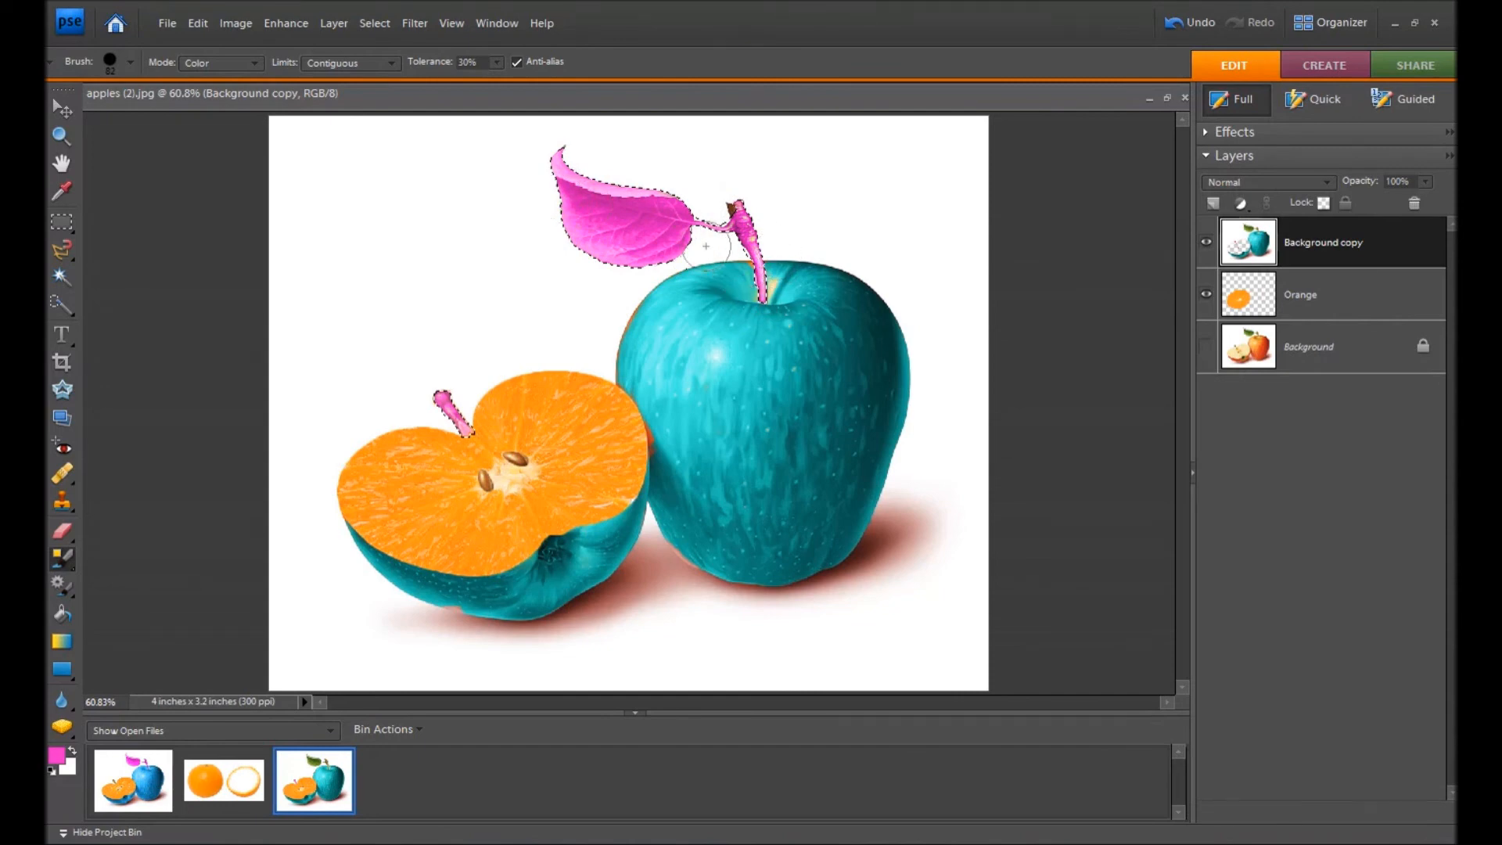
key("ctrl+d")
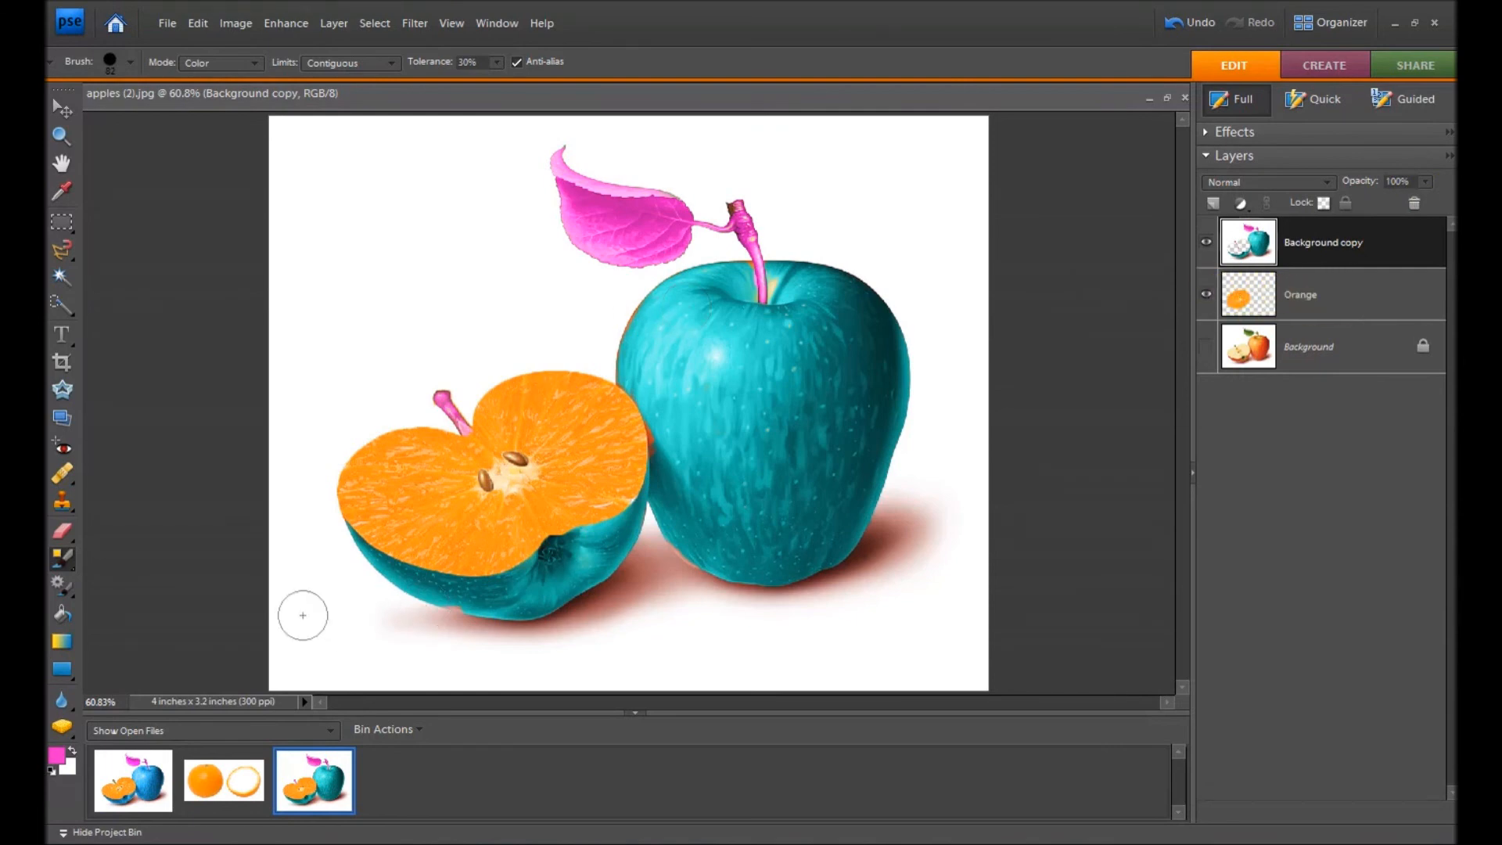
Step: Save the image as a JPEG copy named Demo apple in the Apples and Oranges folder, using the highest quality and Baseline ("Standard") format
left_click(177, 34)
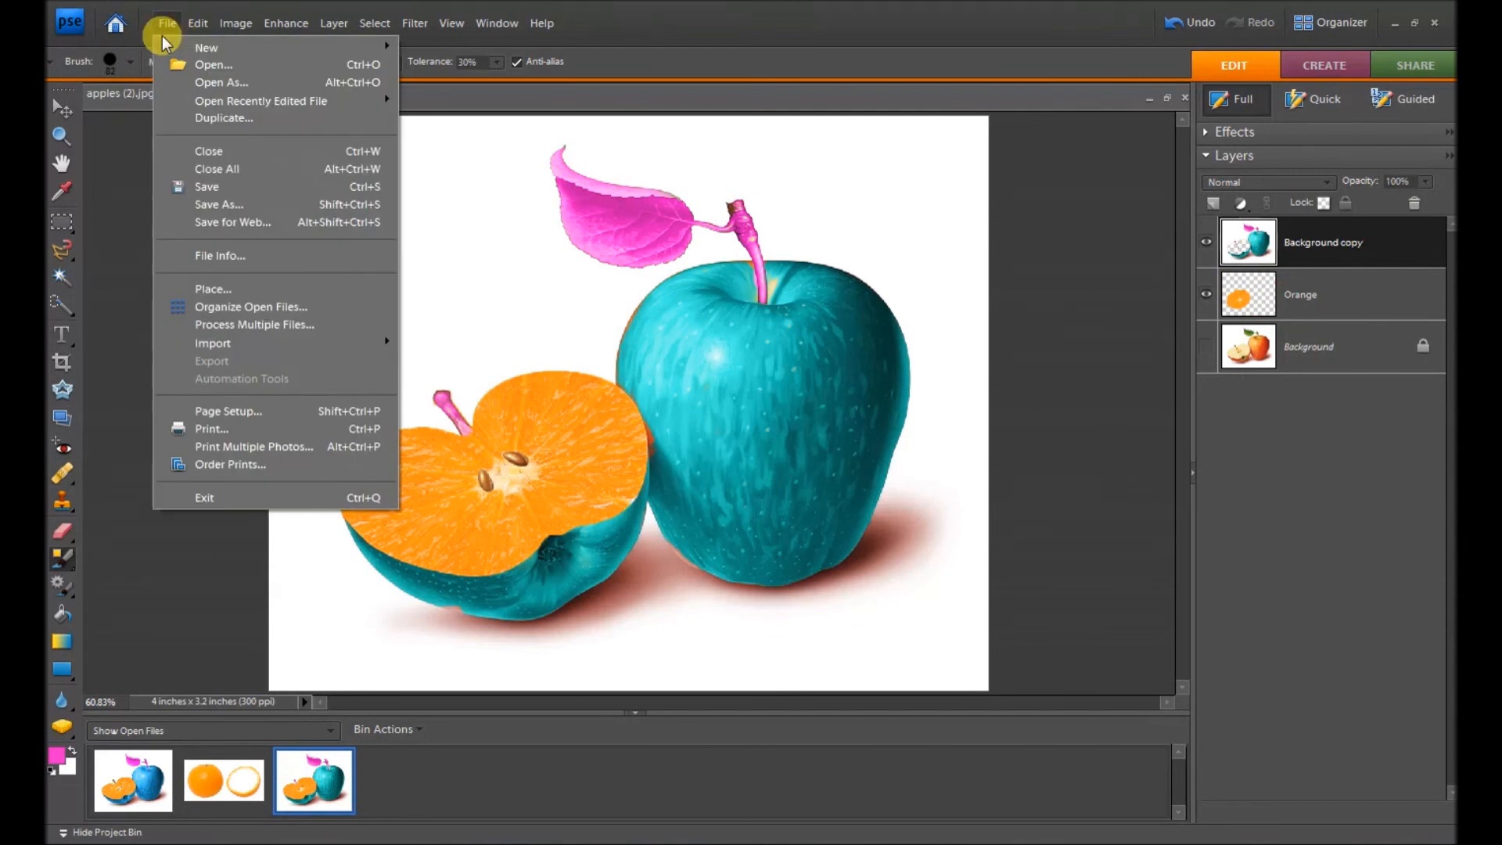
left_click(203, 204)
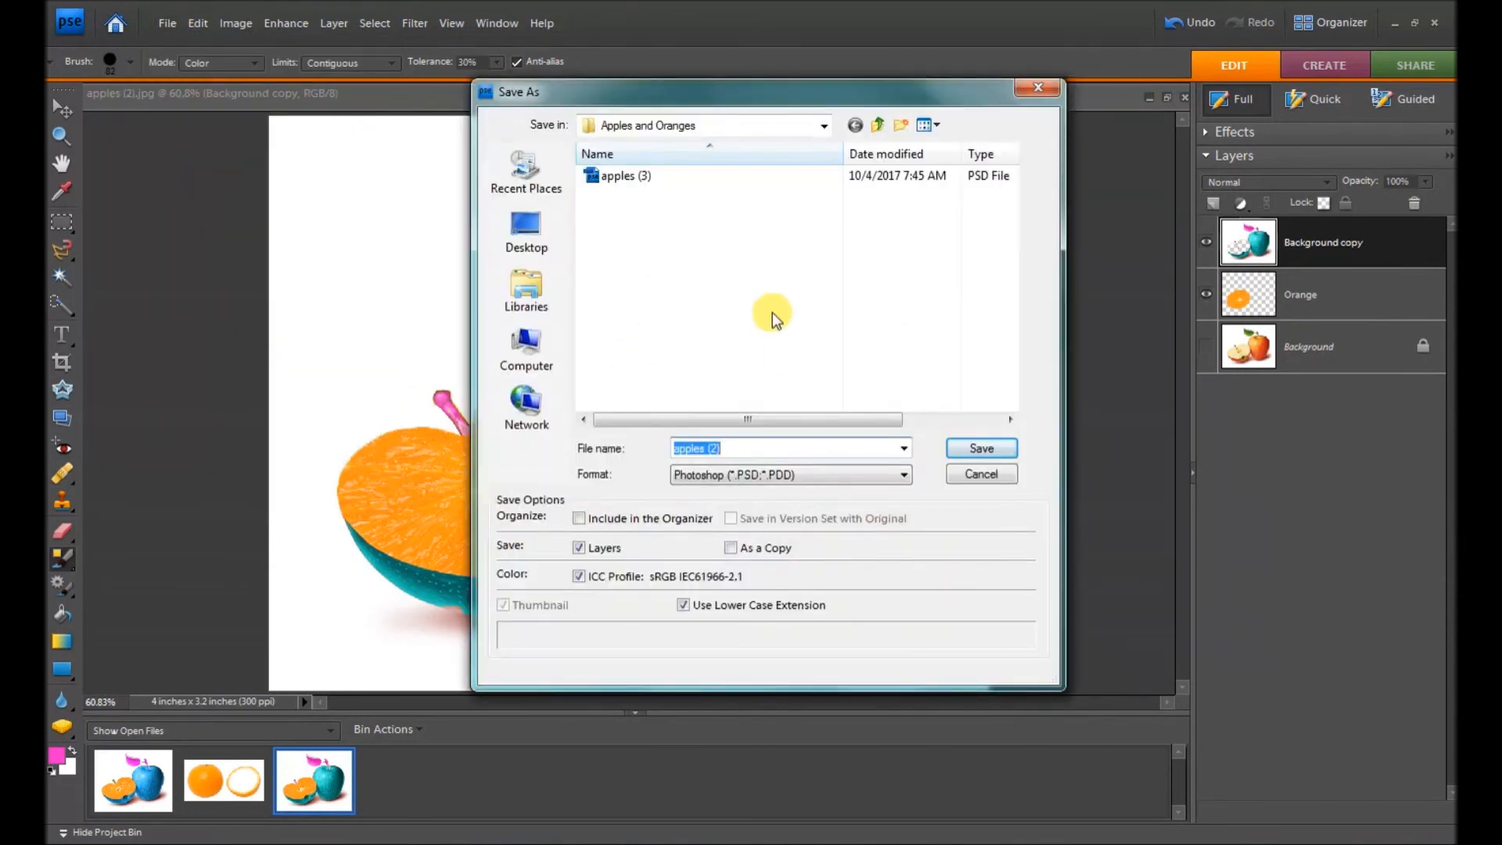
left_click(730, 475)
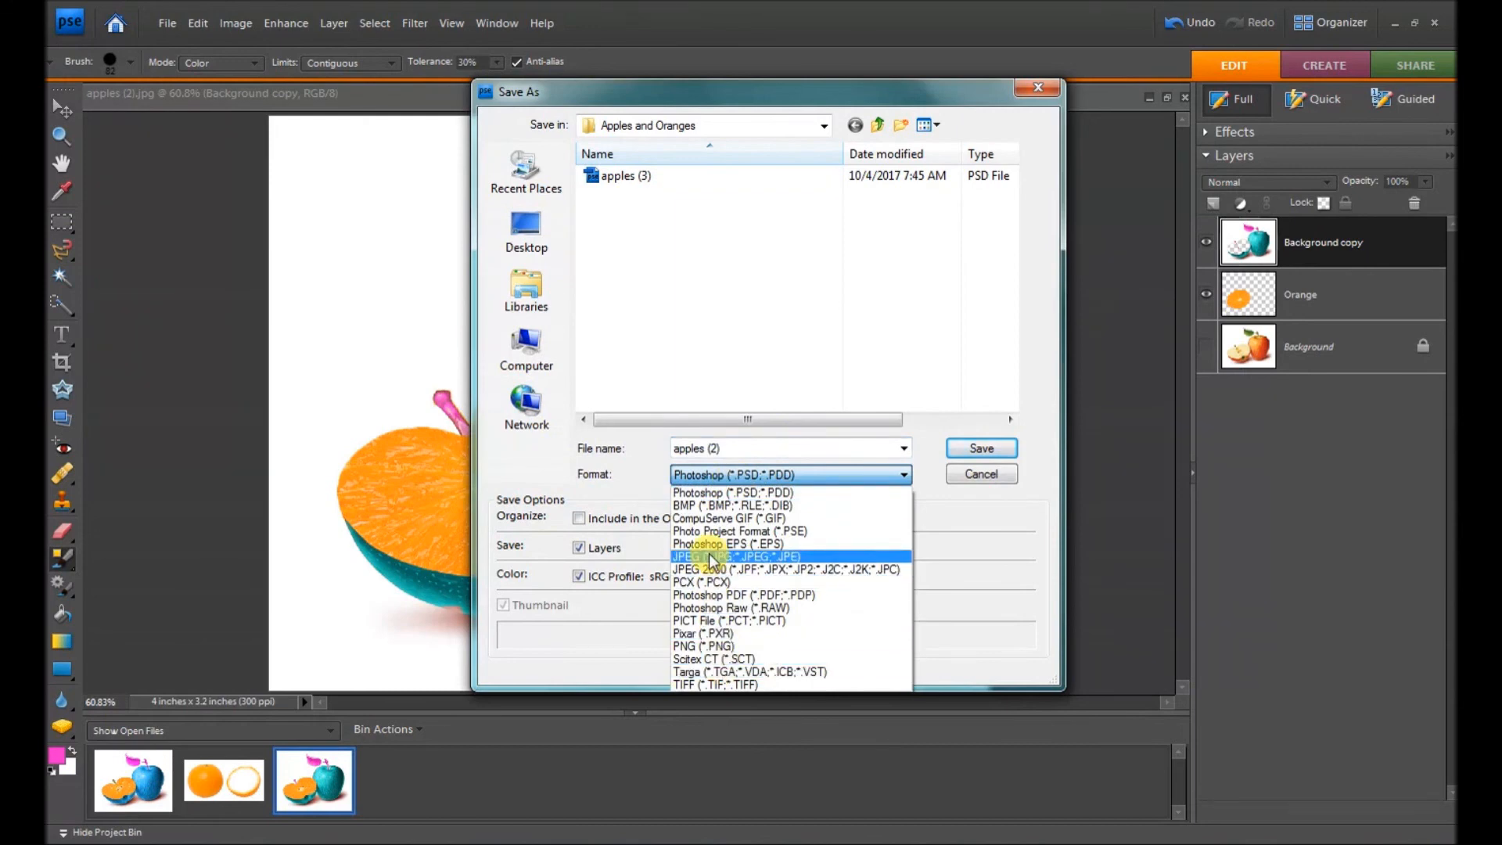
left_click(712, 557)
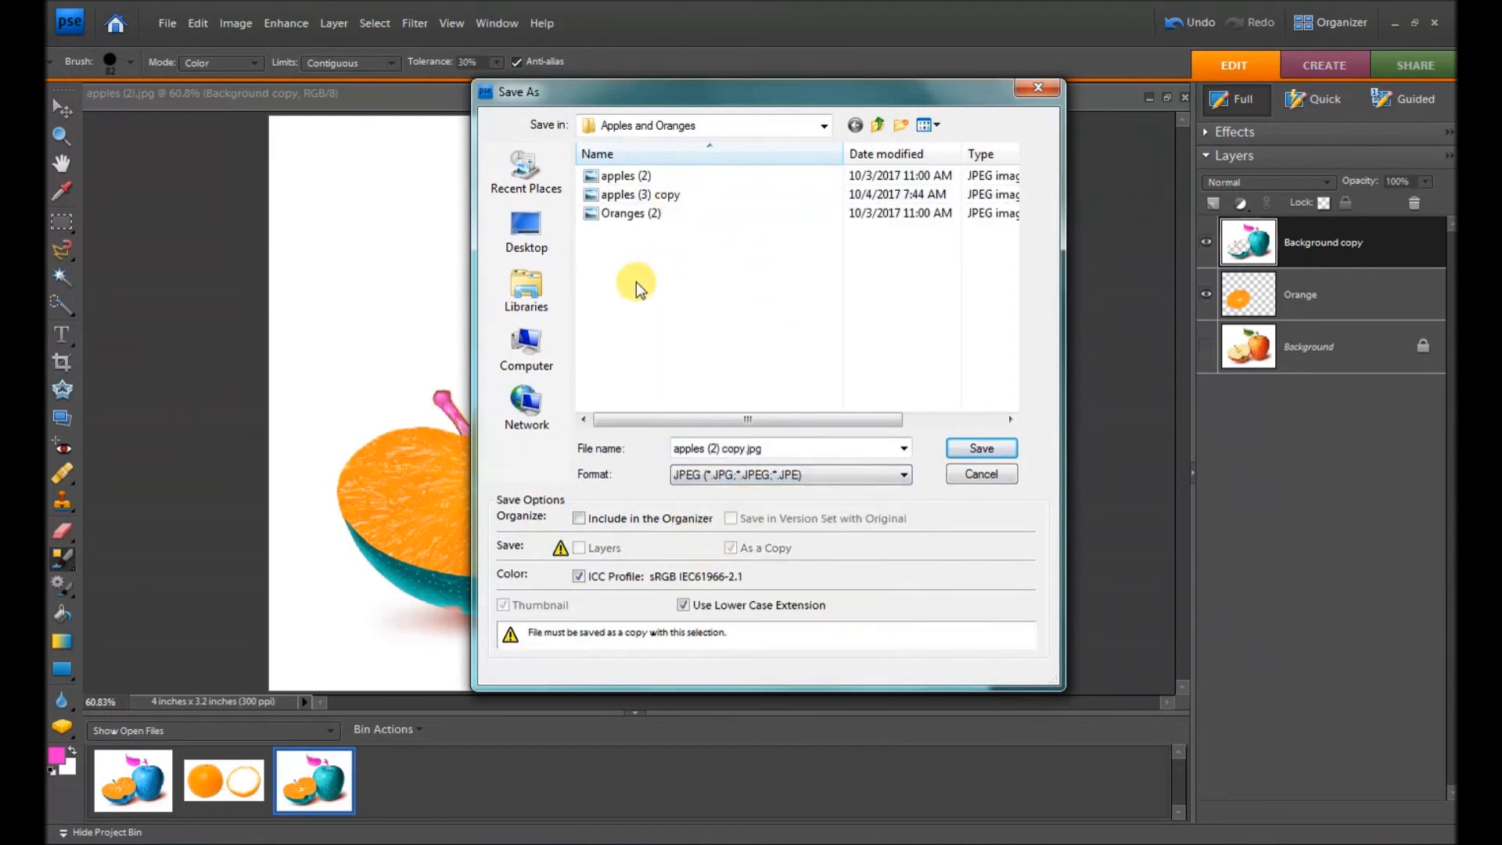
left_click(794, 448)
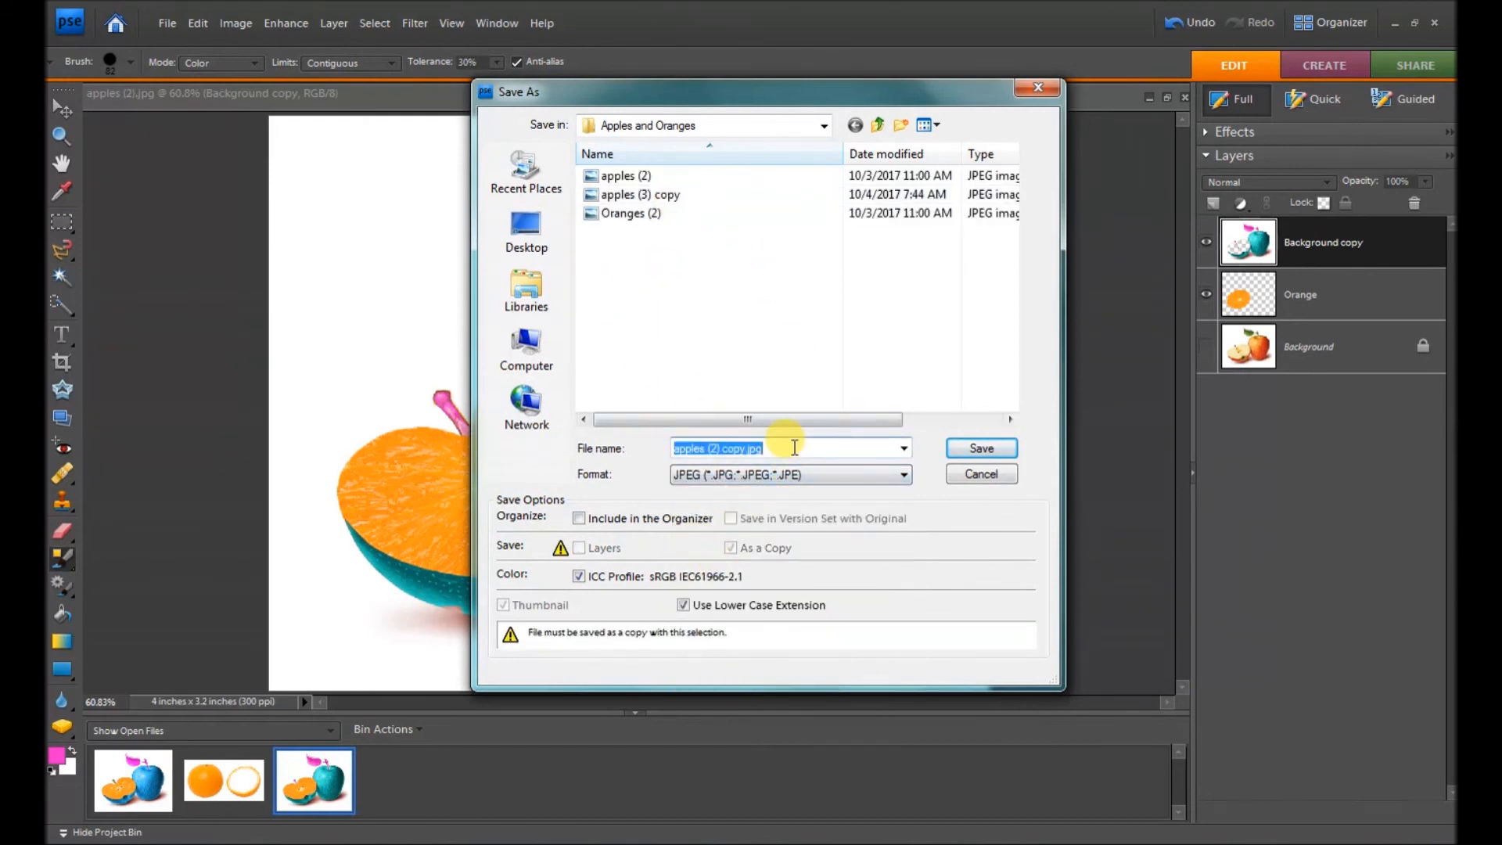
type("Demo apple")
left_click(992, 448)
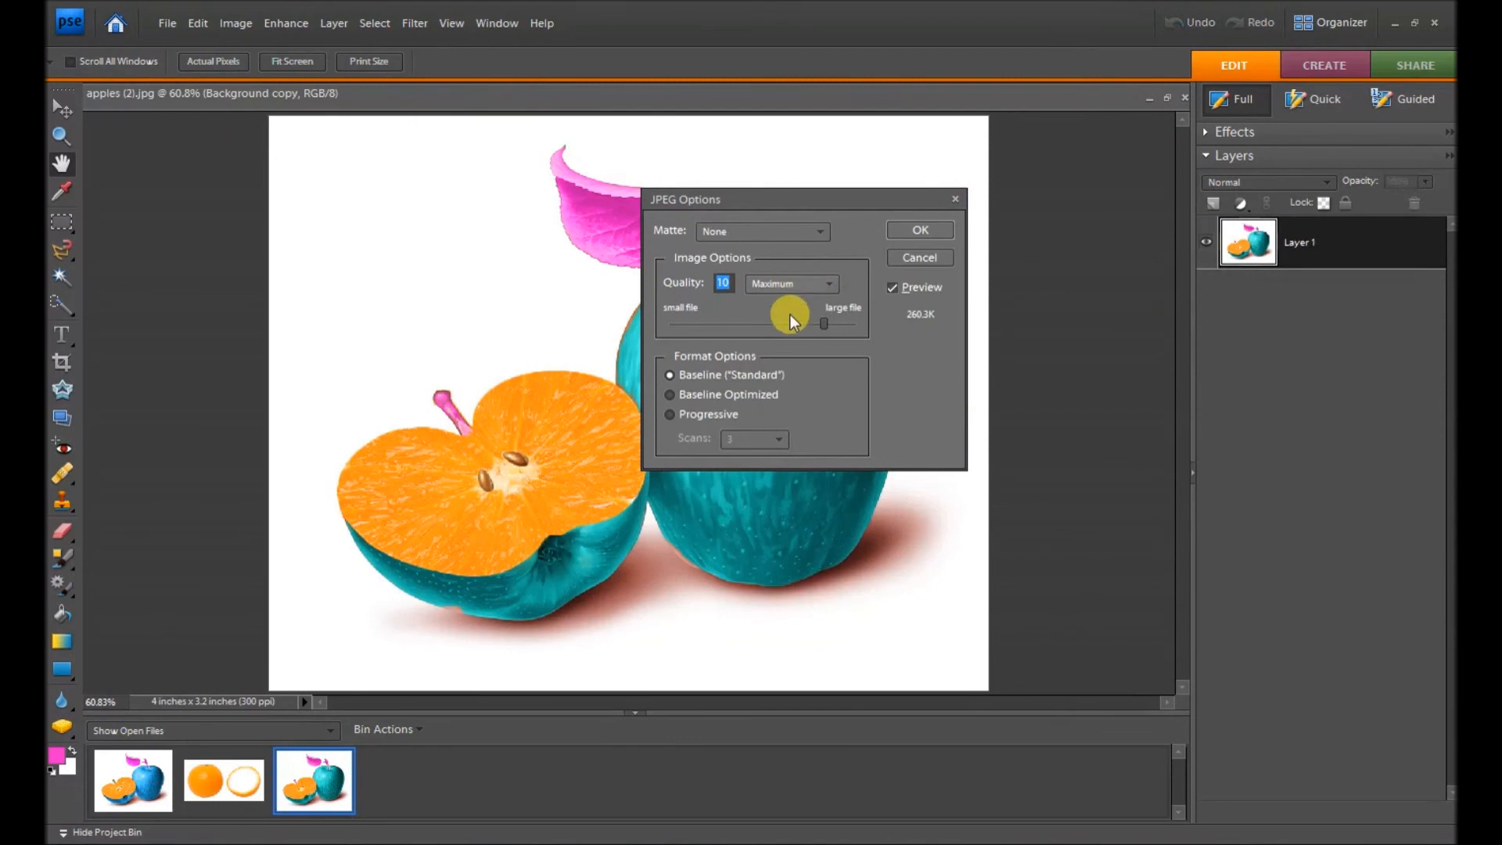
left_click_drag(827, 324, 863, 323)
left_click(925, 229)
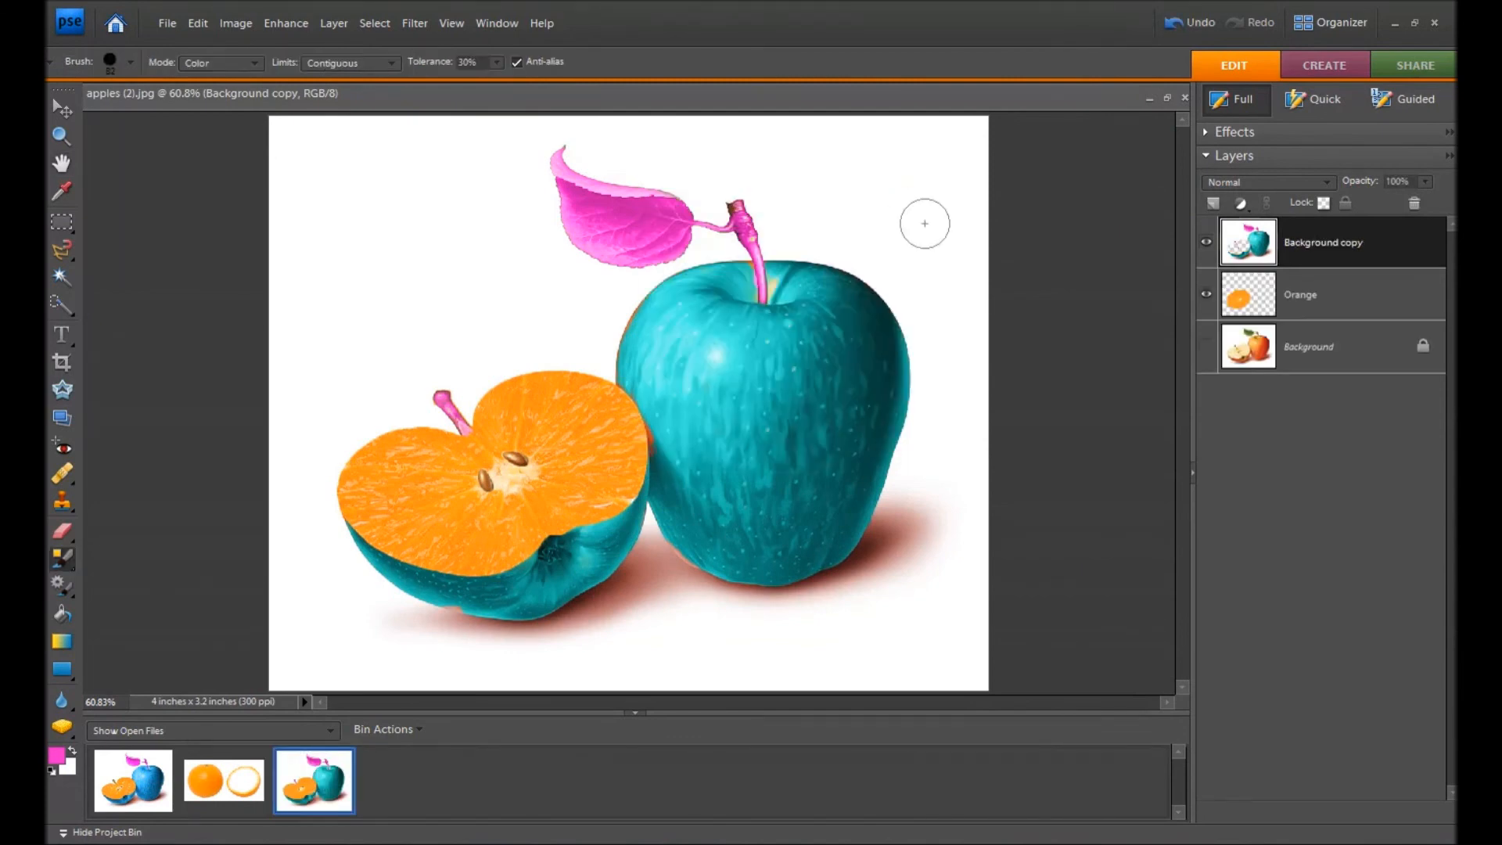